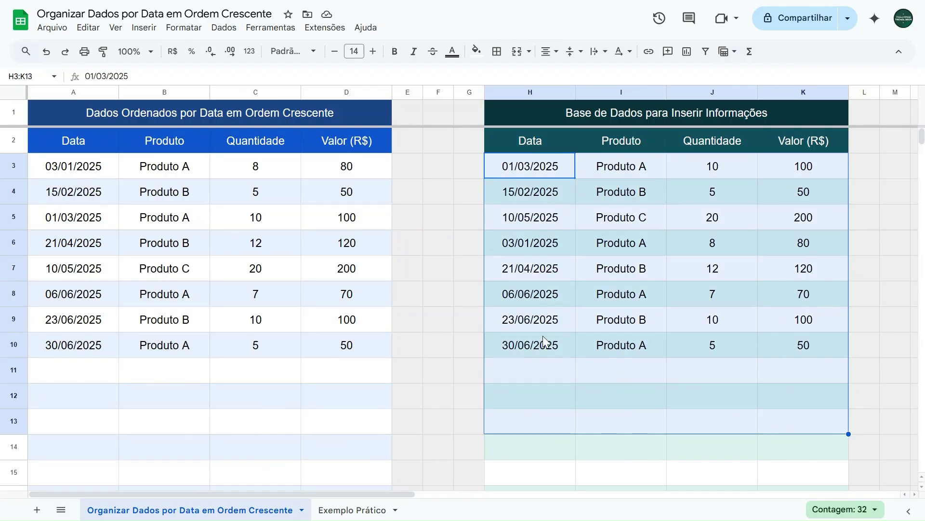
# - Change the date of the fourth record in the base table, cell H6, to 04/04/2025
pyautogui.click(521, 375)
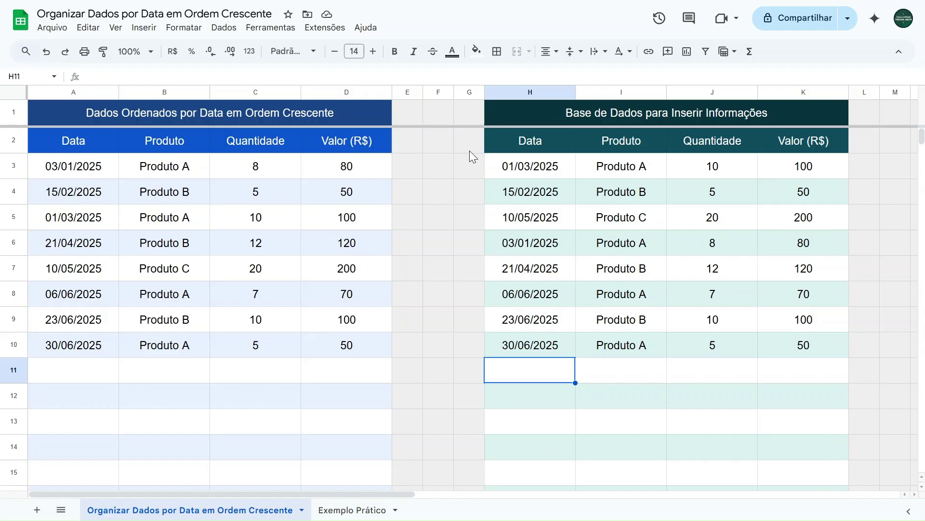
pyautogui.doubleClick(521, 241)
pyautogui.click(585, 266)
pyautogui.click(585, 267)
pyautogui.click(585, 267)
pyautogui.click(565, 303)
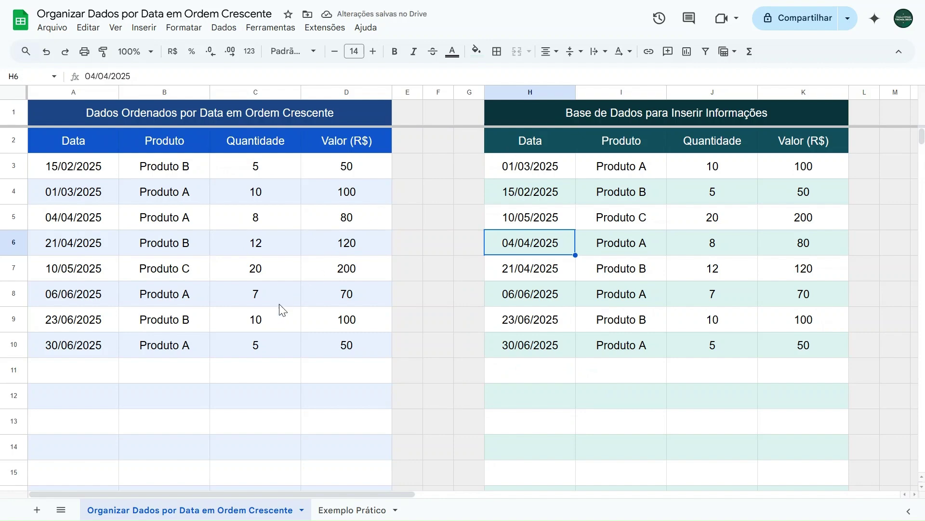
# - Change the date of the first record in the base table, cell H3, to 30/06/2025
pyautogui.doubleClick(551, 168)
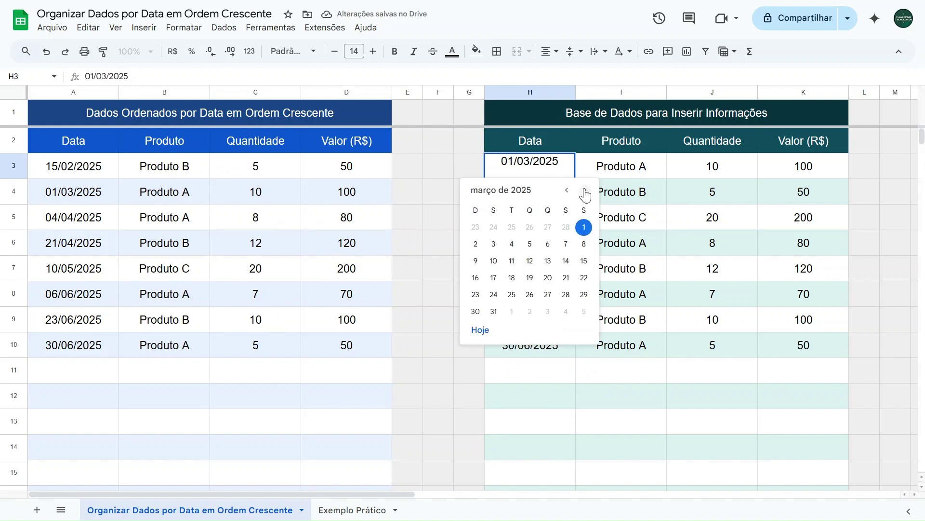
pyautogui.click(586, 191)
pyautogui.click(585, 191)
pyautogui.click(586, 192)
pyautogui.click(586, 191)
pyautogui.click(568, 190)
pyautogui.click(494, 295)
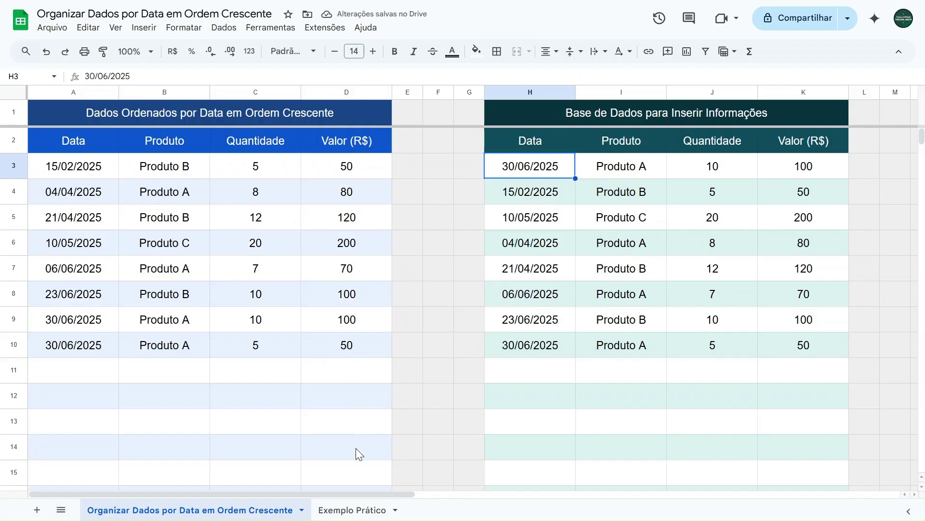
# - Switch to the Exemplo Prático sheet and review the date, product, quantity and value of the base table's first record
pyautogui.click(355, 509)
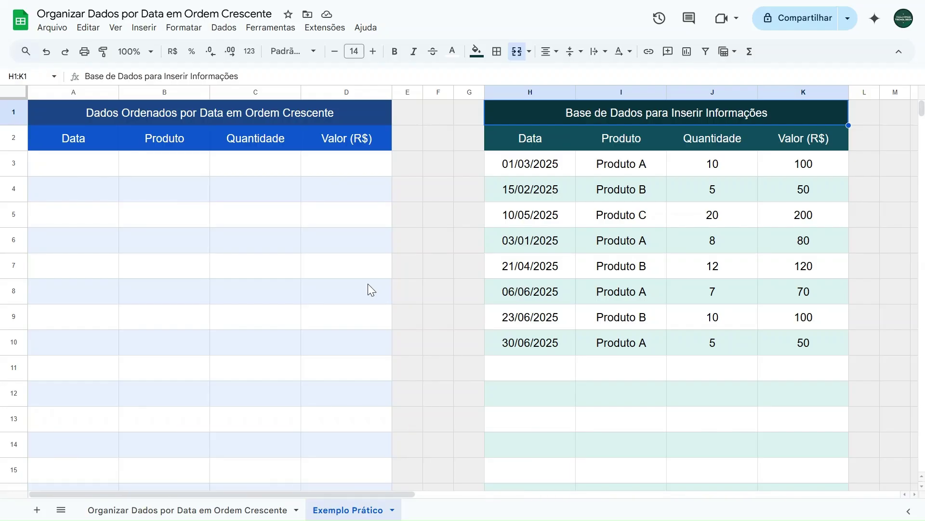
pyautogui.click(522, 167)
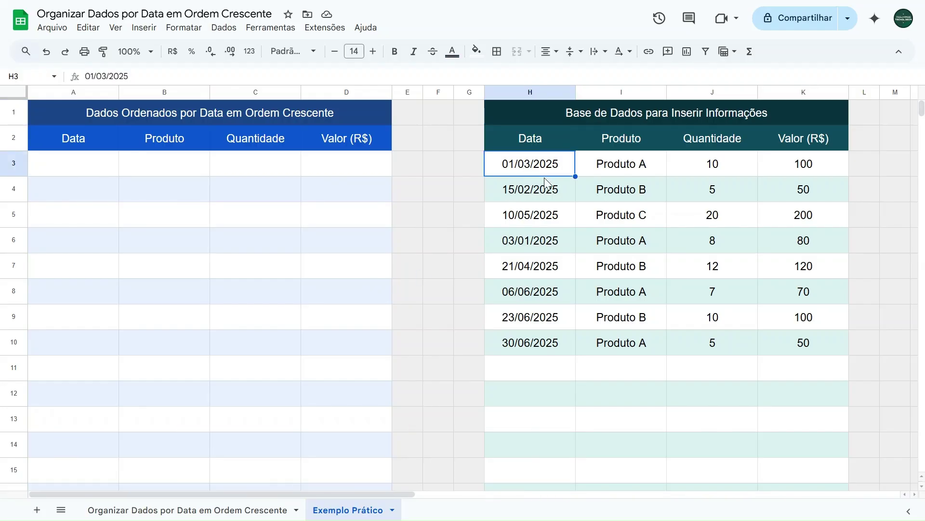
pyautogui.click(630, 172)
pyautogui.click(713, 167)
pyautogui.click(776, 165)
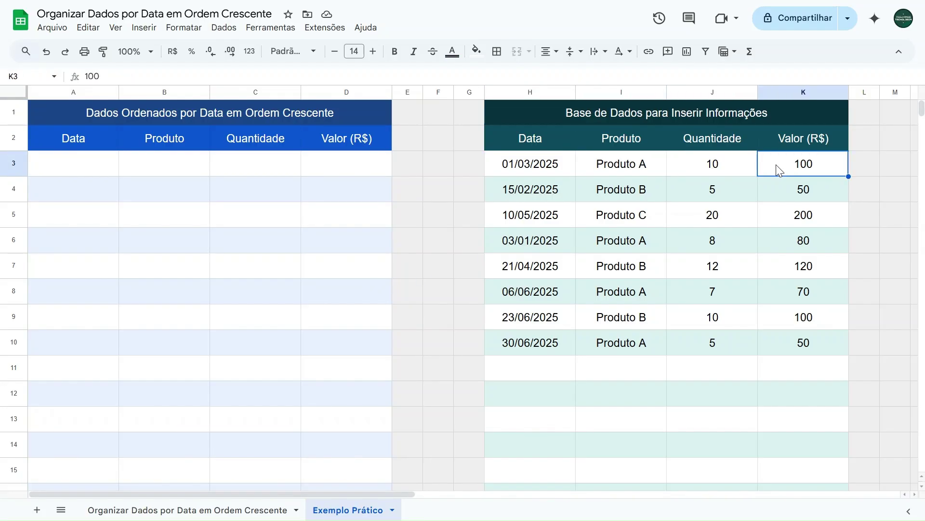
# - Examine the order of the dates in the base table's Data column, H3 to H10, against the empty sorted table
pyautogui.click(532, 169)
pyautogui.click(534, 188)
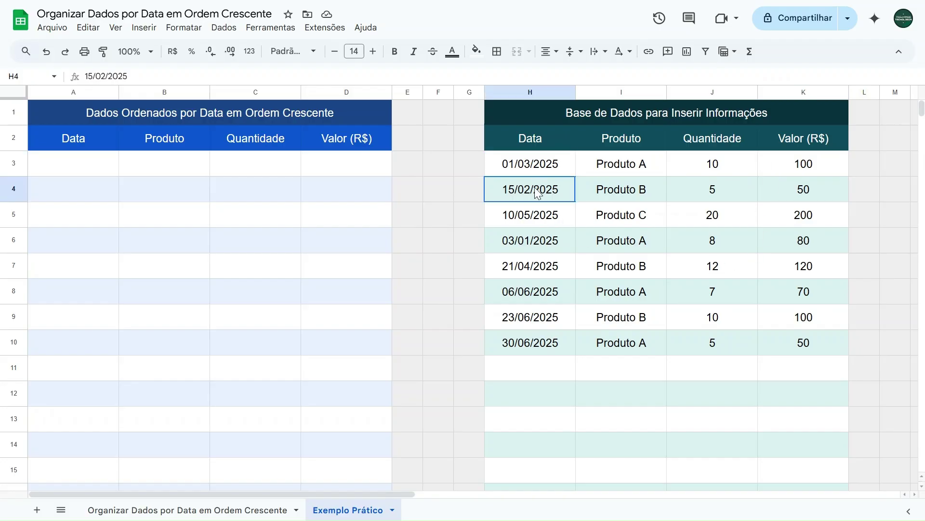
pyautogui.click(533, 214)
pyautogui.click(532, 241)
pyautogui.click(530, 266)
pyautogui.click(527, 292)
pyautogui.click(523, 326)
pyautogui.click(518, 343)
pyautogui.click(520, 318)
pyautogui.click(521, 291)
pyautogui.click(523, 266)
pyautogui.click(525, 236)
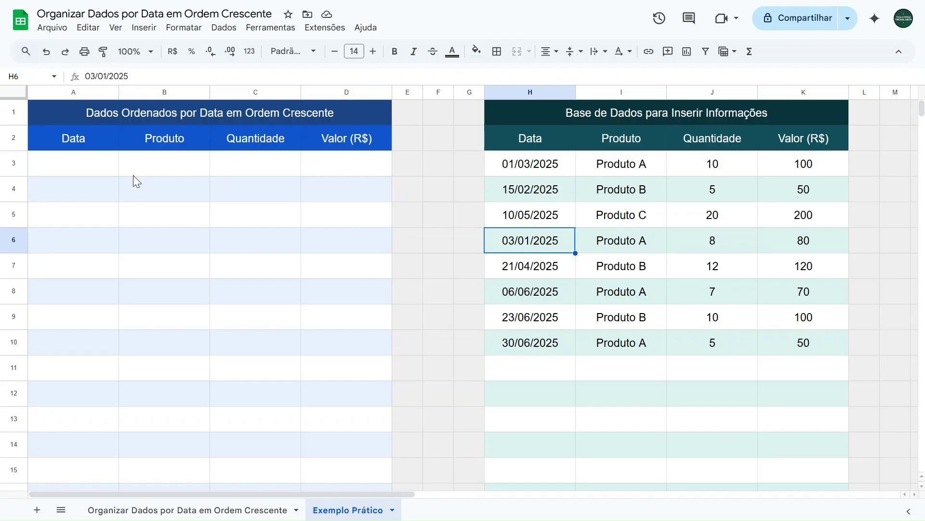
pyautogui.click(74, 163)
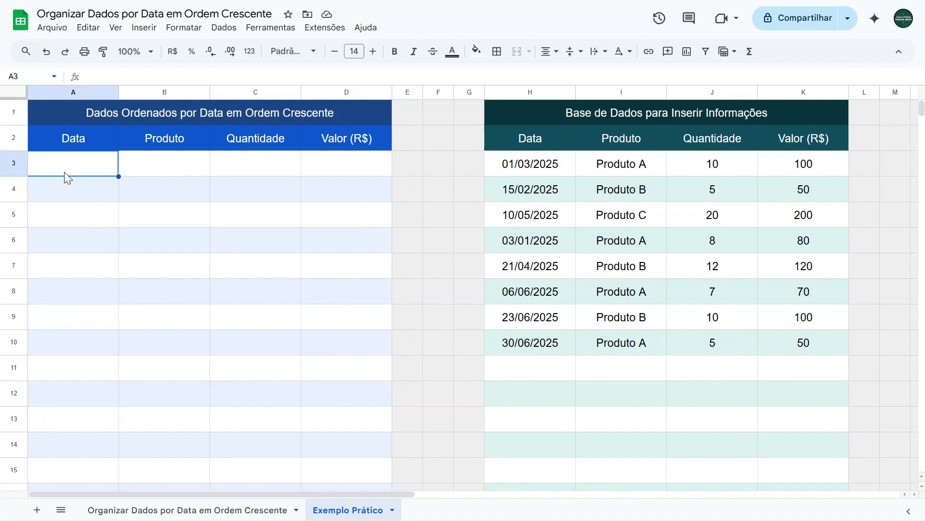
pyautogui.click(529, 348)
pyautogui.click(530, 317)
pyautogui.click(530, 292)
pyautogui.click(530, 266)
pyautogui.click(530, 241)
pyautogui.click(530, 215)
pyautogui.click(531, 193)
pyautogui.click(530, 168)
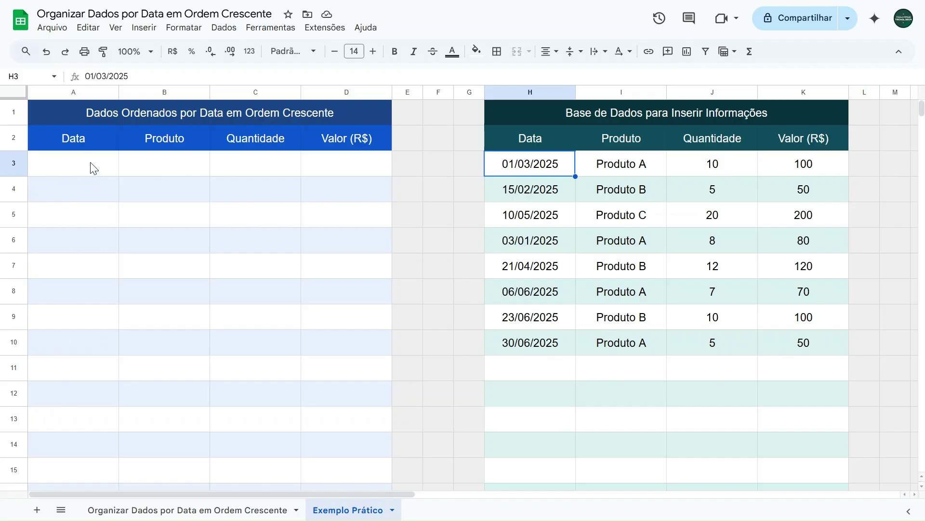
pyautogui.click(527, 195)
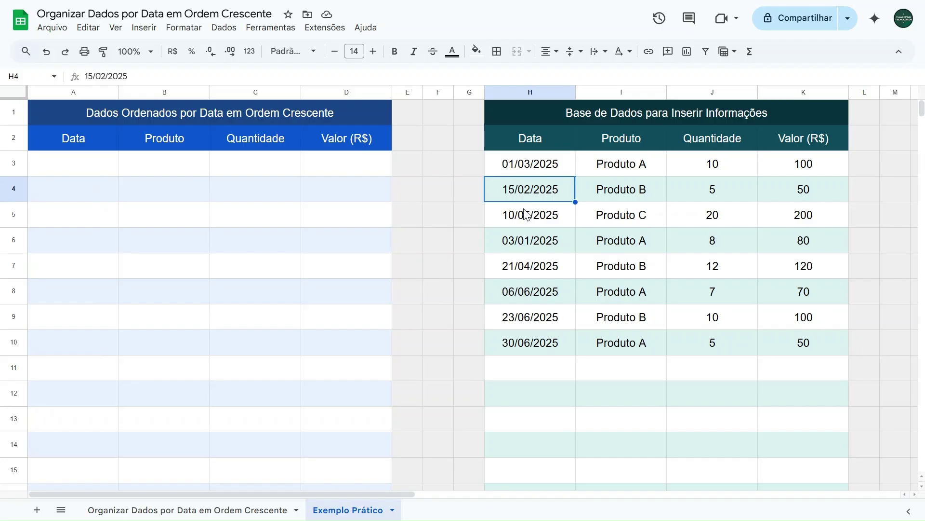
pyautogui.click(528, 219)
pyautogui.click(528, 246)
# - Start a QUERY formula in cell A3 with H3:K10 of the base table as its data range
pyautogui.click(78, 167)
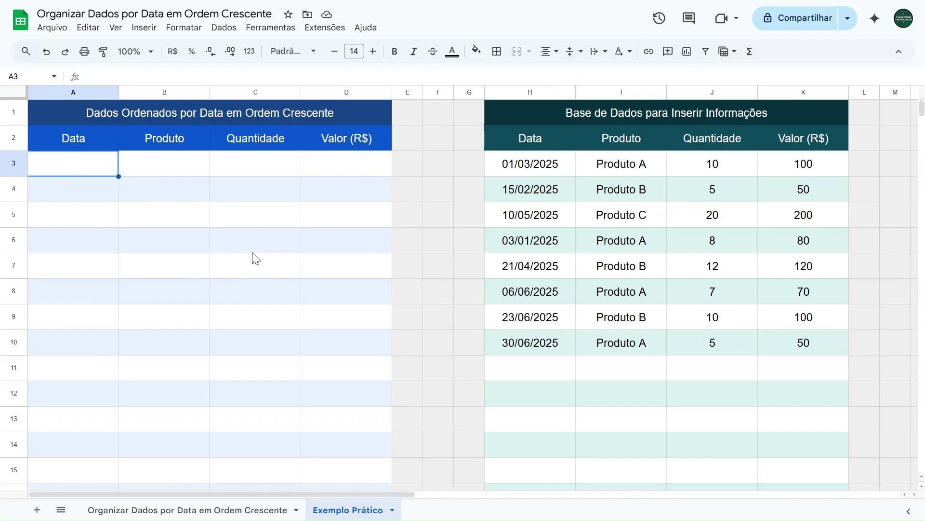
pyautogui.write('=query')
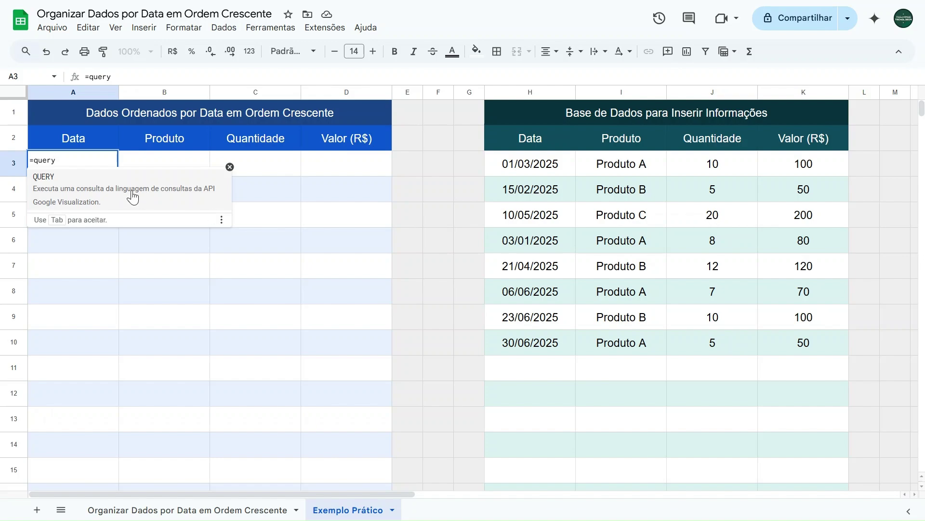
pyautogui.click(65, 182)
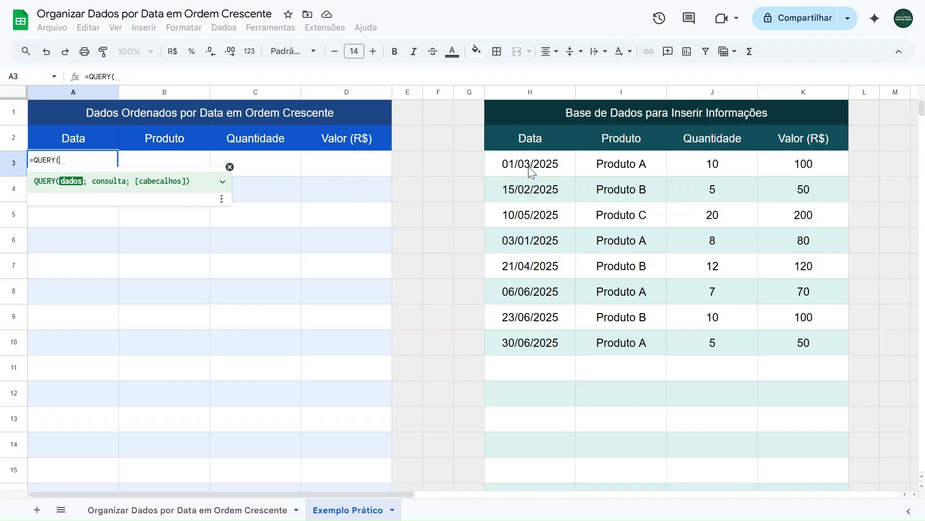
pyautogui.moveTo(532, 167); pyautogui.dragTo(802, 341)
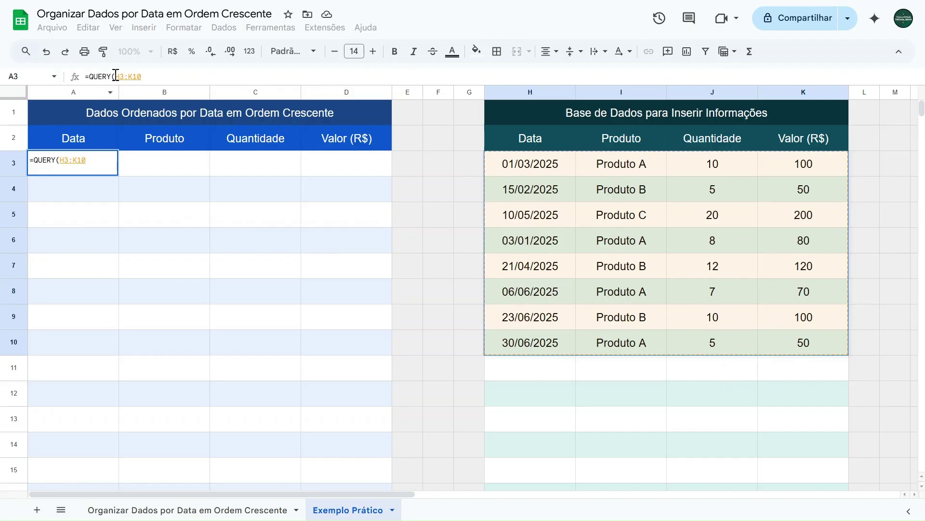
# - Make the query's data range open-ended as H3:K so it covers all rows below the base table's headers
pyautogui.moveTo(116, 76); pyautogui.dragTo(144, 76)
pyautogui.click(145, 76)
pyautogui.click(145, 77)
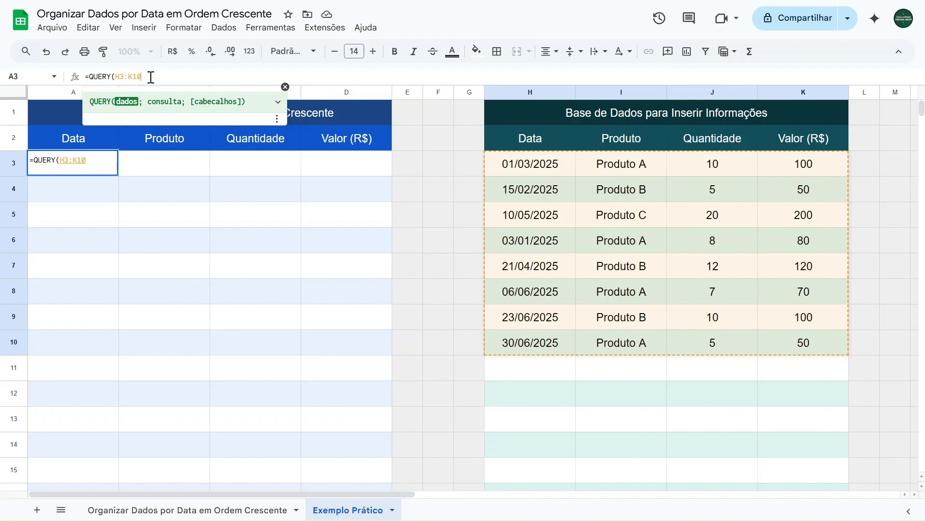
pyautogui.press('BackSpace')
pyautogui.press('BackSpace')
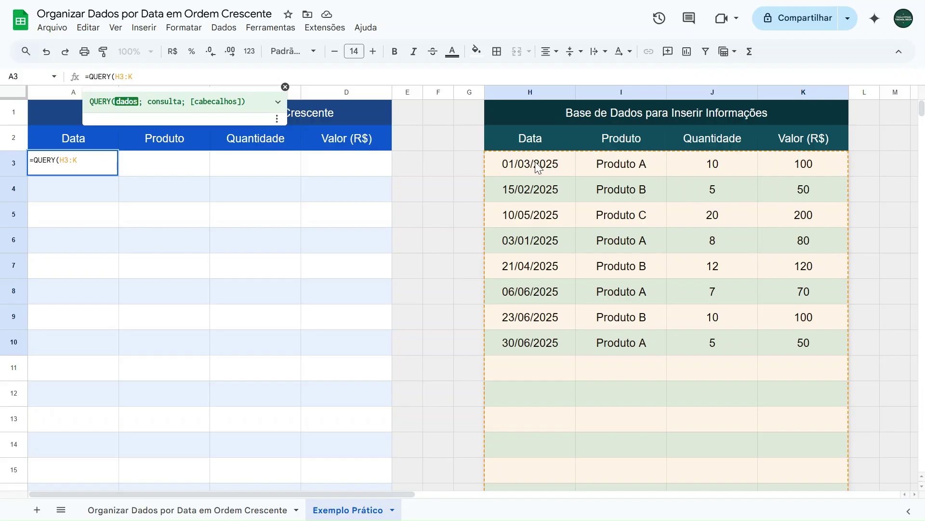
pyautogui.scroll(-5, 629, 232)
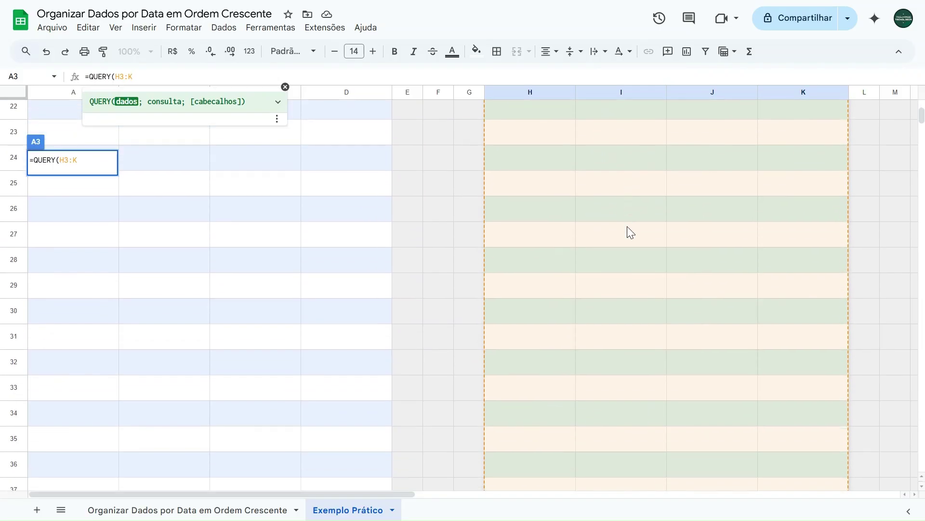
pyautogui.scroll(-8, 629, 234)
pyautogui.scroll(13, 627, 251)
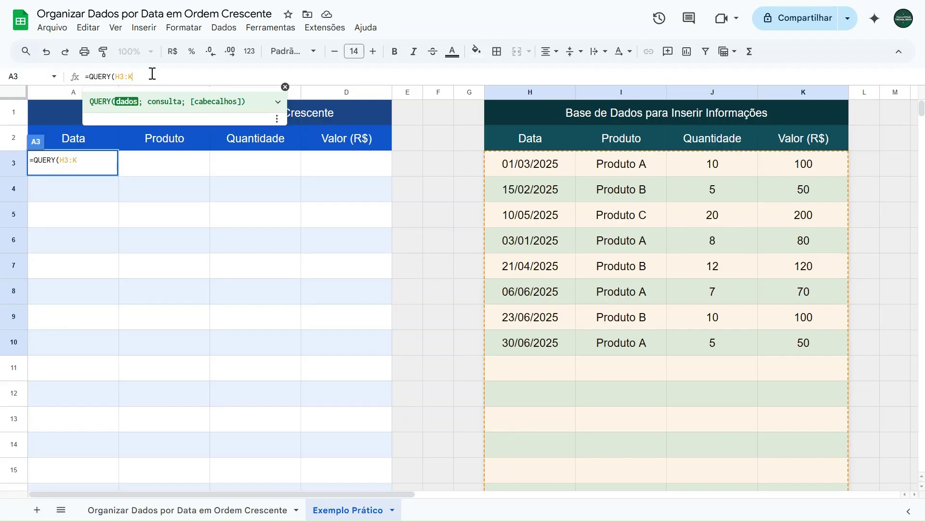
# - Add the query text "SELECT H, I, J, K" as the second argument and complete the formula in A3
pyautogui.write(';')
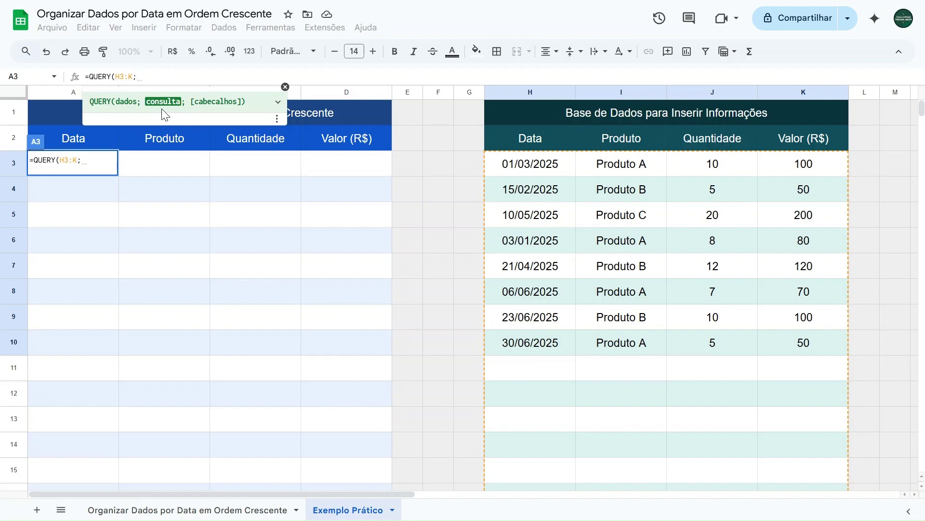
pyautogui.write('""')
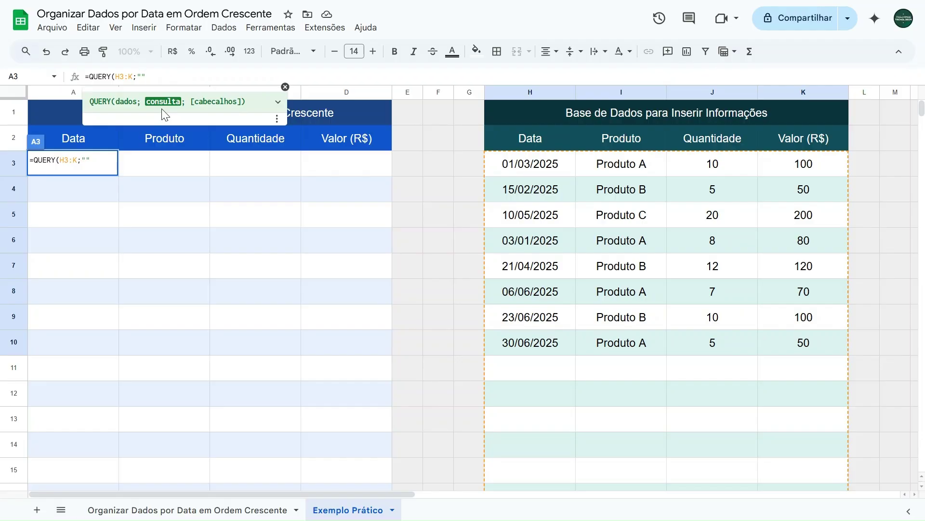
pyautogui.write('SELECT')
pyautogui.write('H, I, J,')
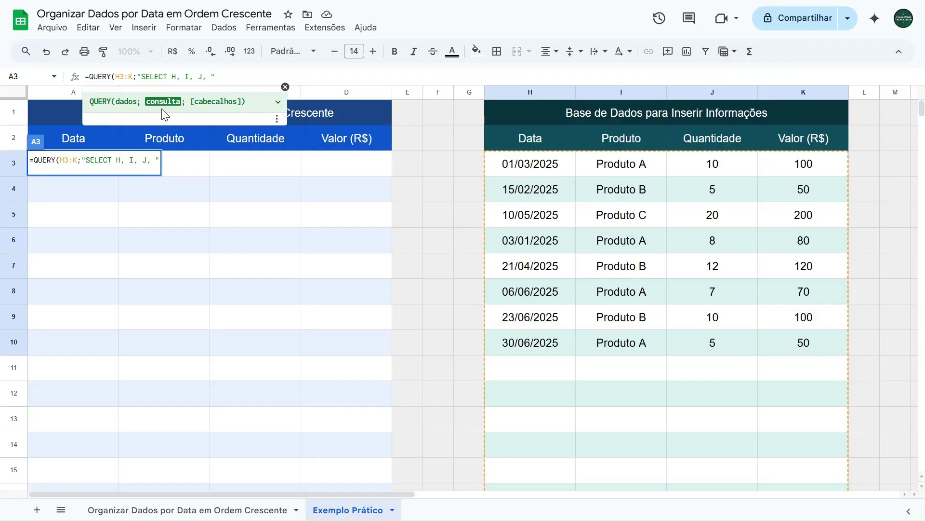
pyautogui.write(' K')
pyautogui.write(')')
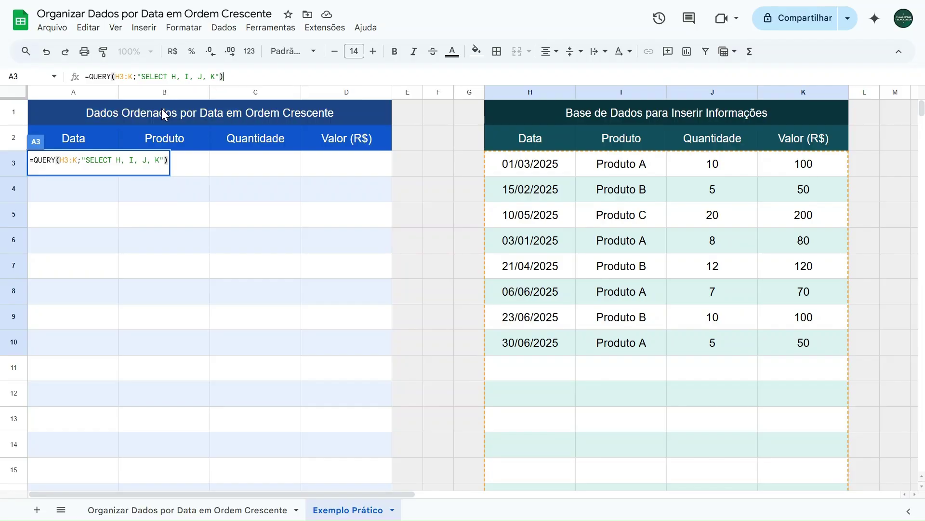
pyautogui.press('Return')
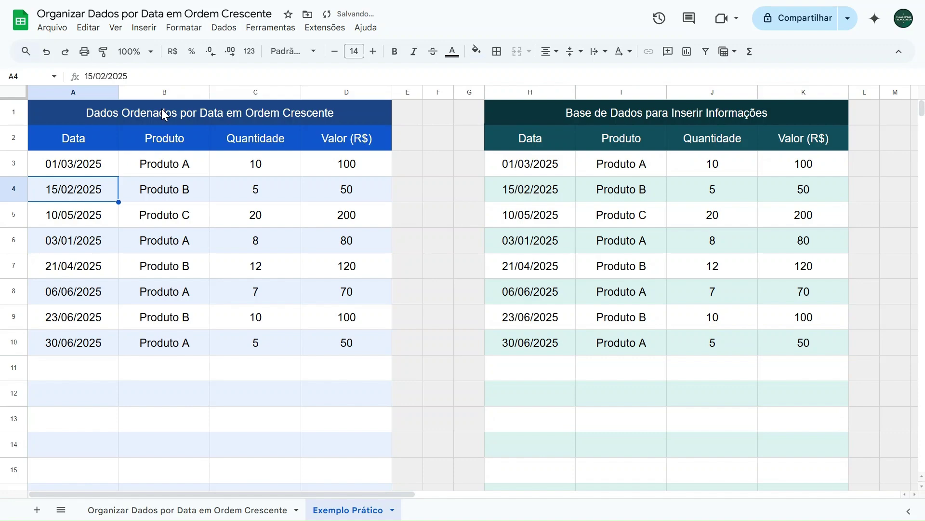
# - Append ORDER BY H ASC to the query text in A3 to sort the records by date in ascending order
pyautogui.click(67, 169)
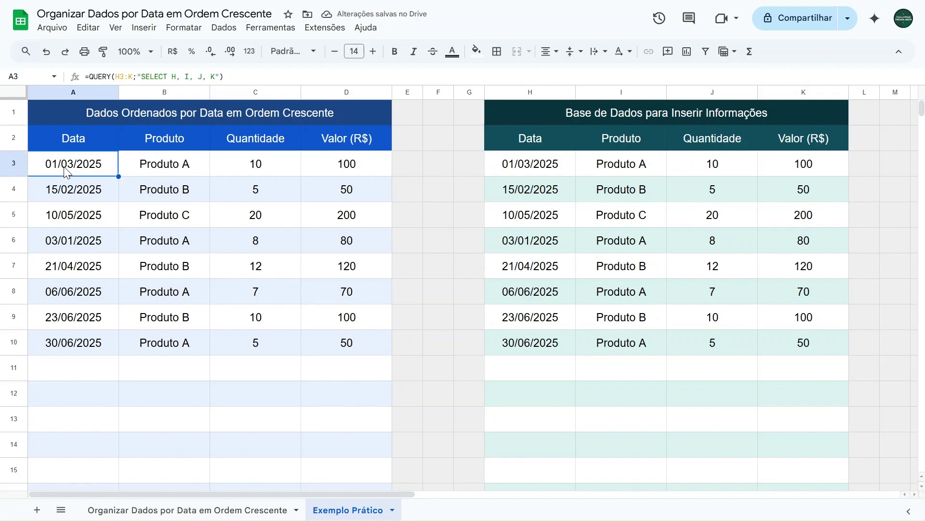
pyautogui.click(70, 195)
pyautogui.click(62, 221)
pyautogui.click(62, 241)
pyautogui.click(67, 174)
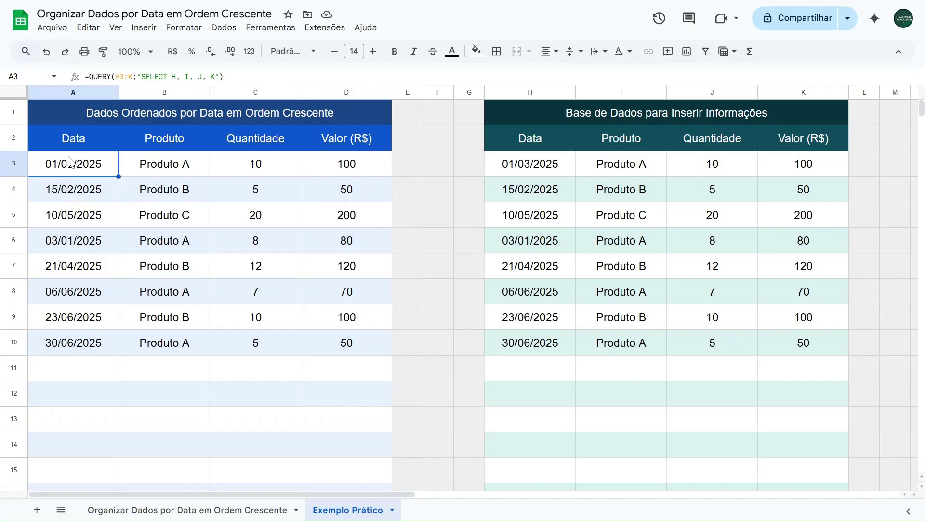
pyautogui.click(219, 78)
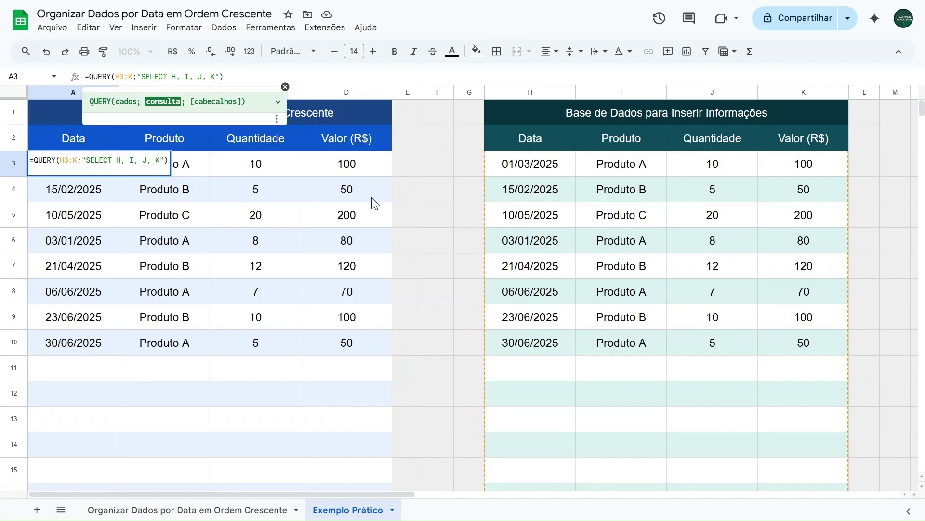
pyautogui.hotkey('shift', 'Left')
pyautogui.hotkey('shift', 'Left')
pyautogui.hotkey('shift', 'Left')
pyautogui.hotkey('shift', 'Left')
pyautogui.hotkey('shift', 'Left')
pyautogui.hotkey('shift', 'Left')
pyautogui.hotkey('shift', 'Left')
pyautogui.hotkey('shift', 'Left')
pyautogui.hotkey('shift', 'Left')
pyautogui.hotkey('shift', 'Left')
pyautogui.hotkey('shift', 'Left')
pyautogui.hotkey('shift', 'Left')
pyautogui.hotkey('shift', 'Left')
pyautogui.hotkey('shift', 'Left')
pyautogui.hotkey('shift', 'Left')
pyautogui.hotkey('shift', 'Left')
pyautogui.hotkey('shift', 'Left')
pyautogui.press('Right')
pyautogui.write('ORDER BY')
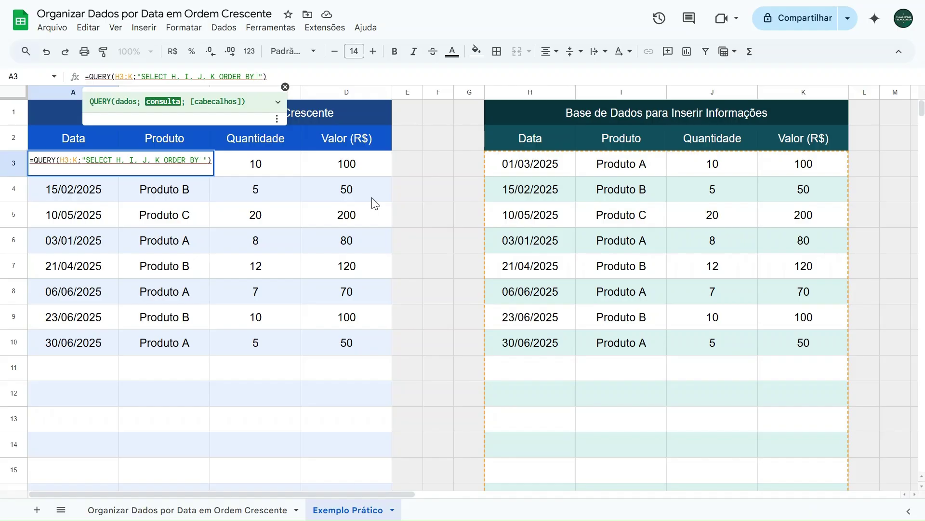
pyautogui.write(' H')
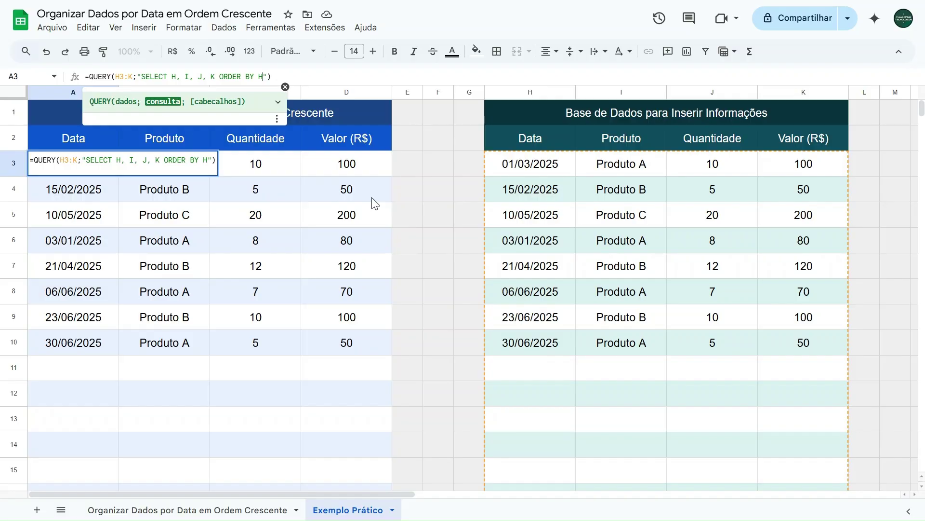
pyautogui.write(' ASC')
pyautogui.press('Right')
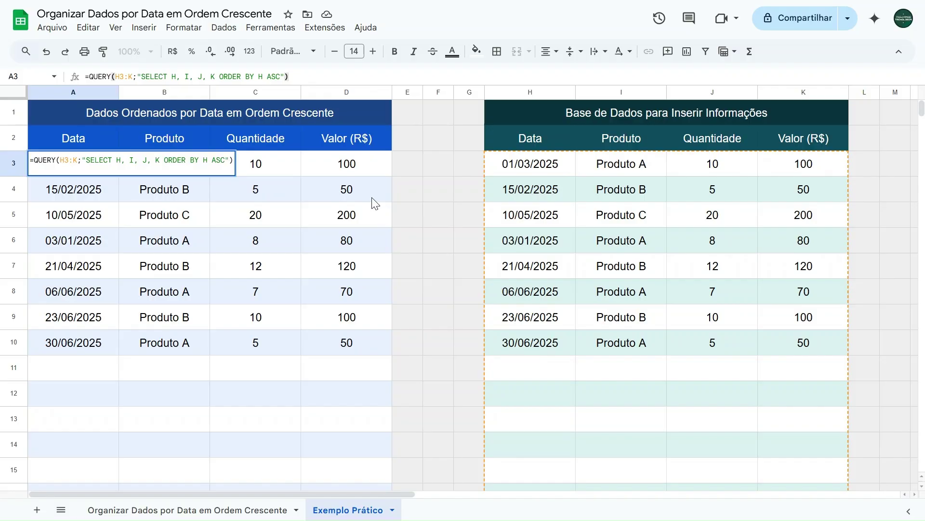
pyautogui.press('Return')
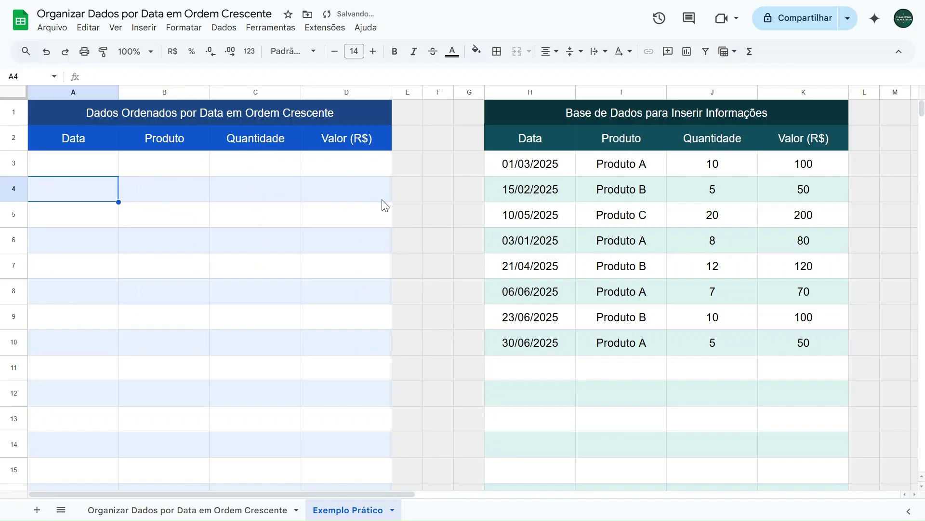
# - Examine the blank rows in the base table's columns H to K and return to the QUERY formula in A3
pyautogui.click(71, 170)
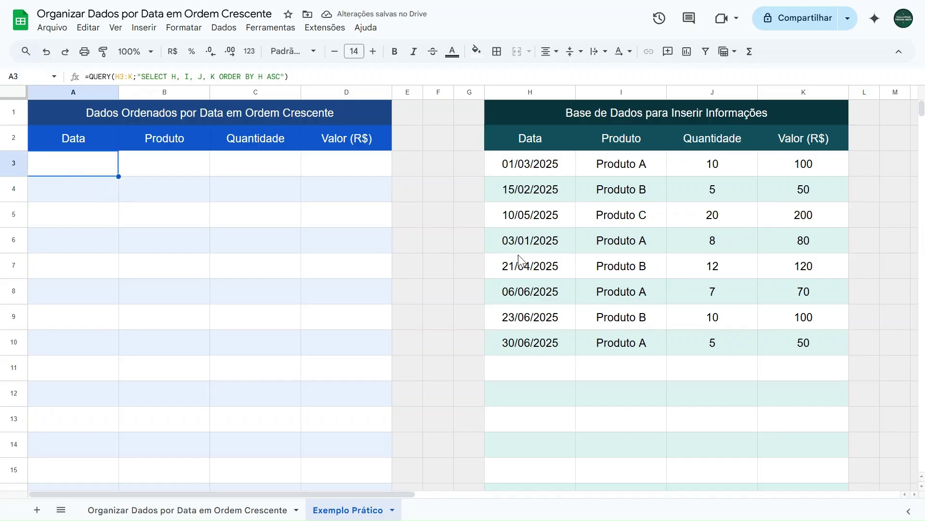
pyautogui.moveTo(523, 166); pyautogui.dragTo(790, 484)
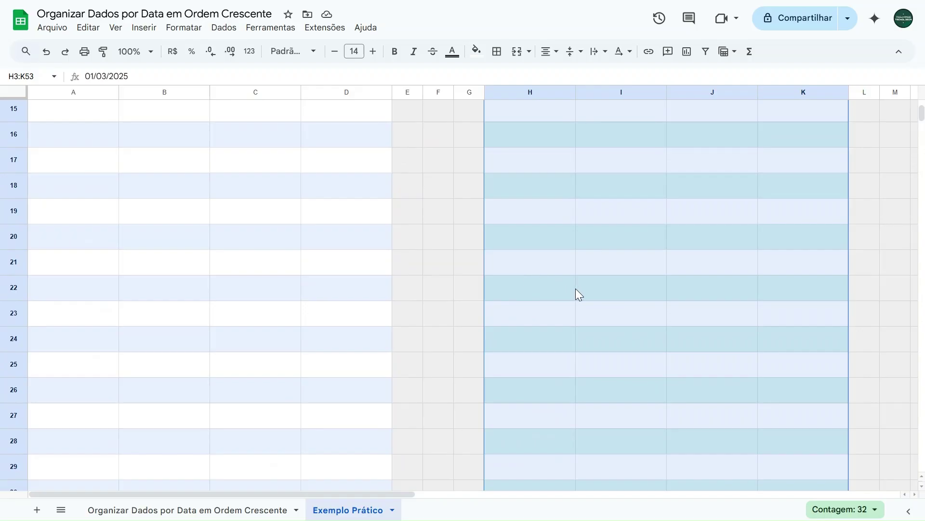
pyautogui.scroll(15, 627, 280)
pyautogui.click(71, 163)
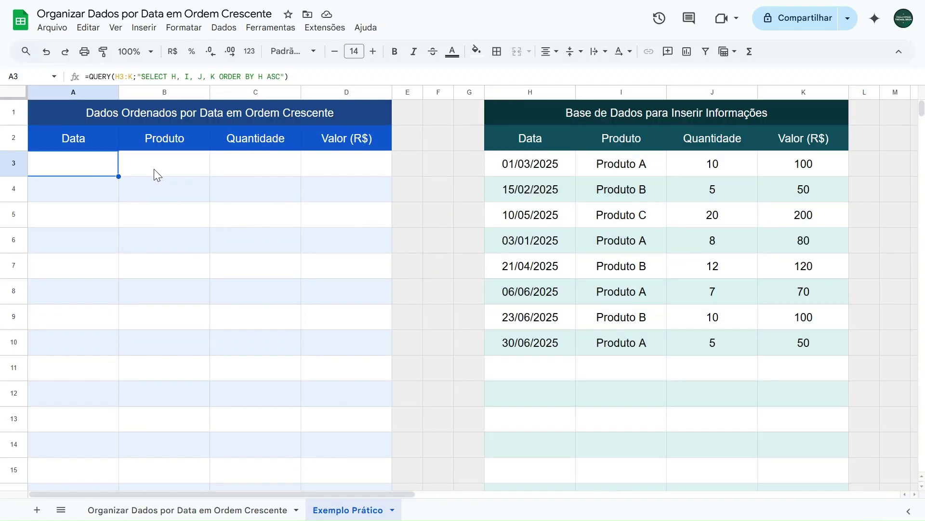
# - Examine the sorted table down to its last rows and compare it with the base table's records in H3:K10
pyautogui.click(550, 404)
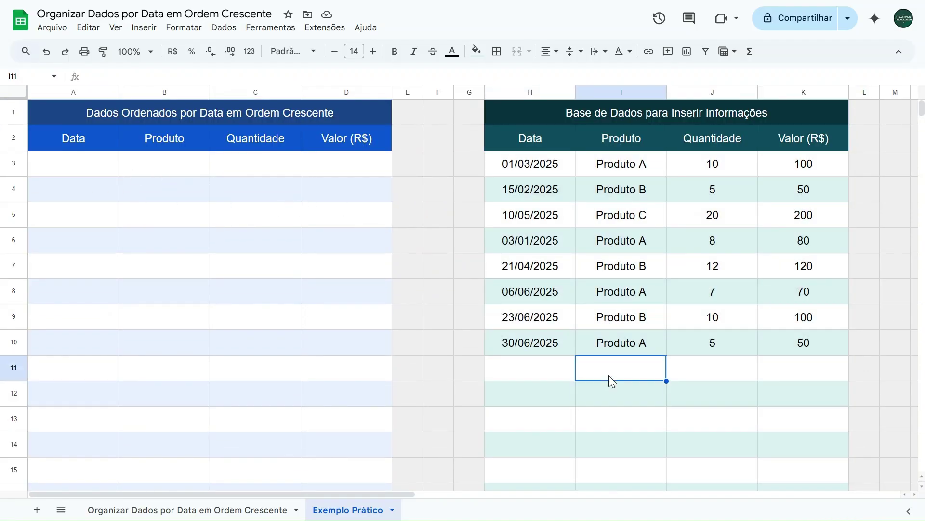
pyautogui.click(94, 167)
pyautogui.press('Right')
pyautogui.press('Right')
pyautogui.click(101, 166)
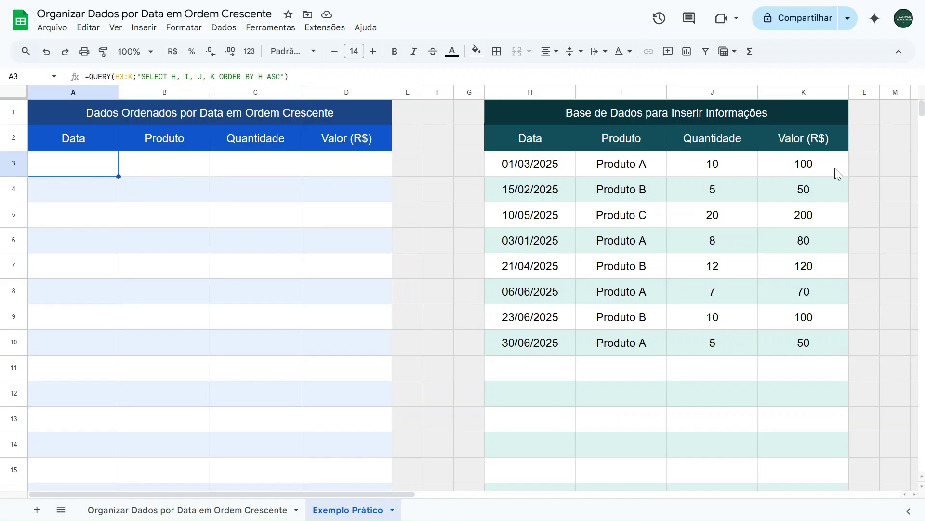
pyautogui.moveTo(536, 171); pyautogui.dragTo(792, 345)
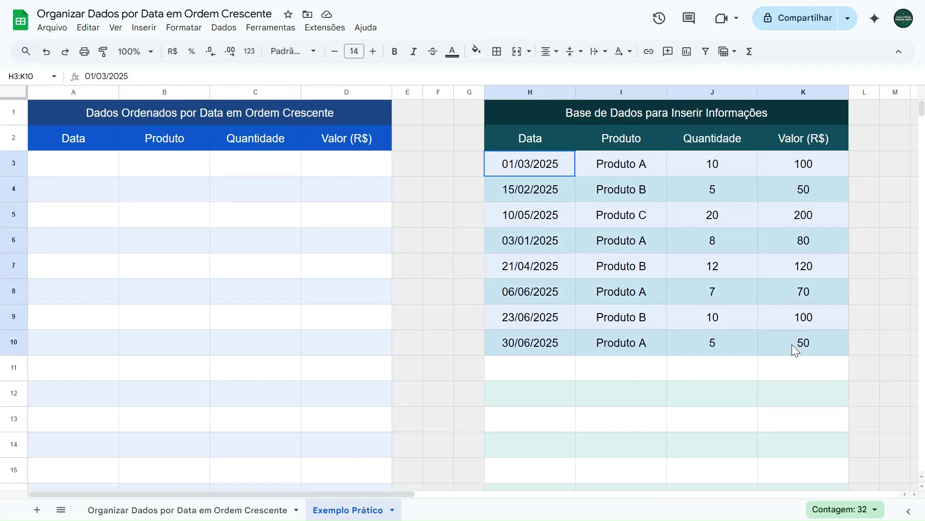
pyautogui.click(65, 166)
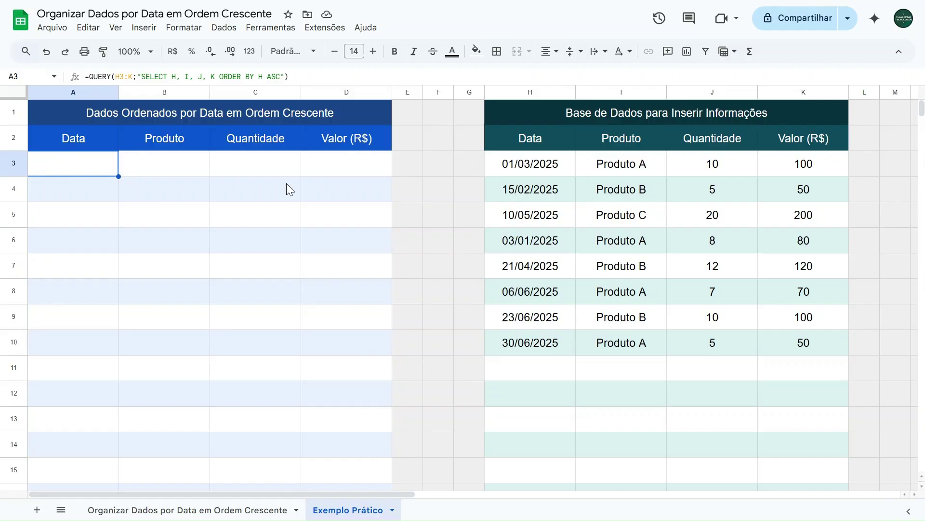
pyautogui.moveTo(921, 111); pyautogui.dragTo(910, 475)
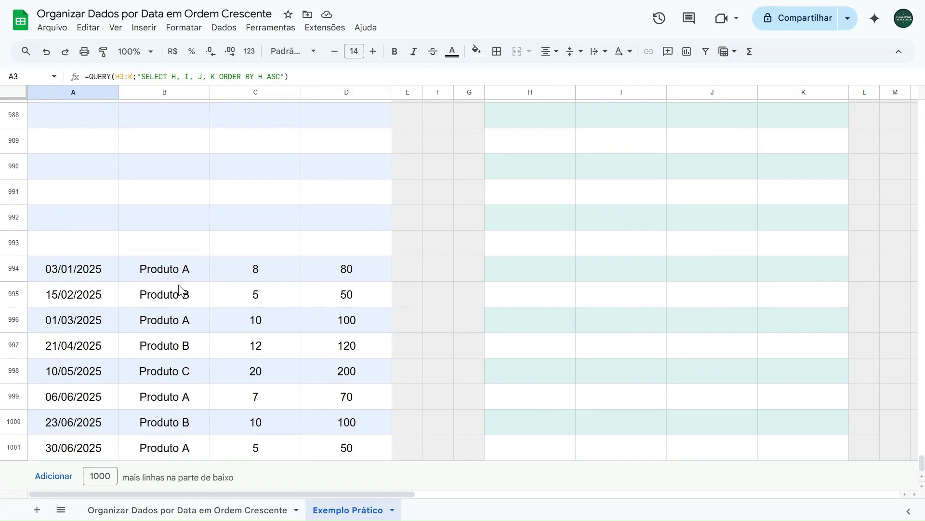
pyautogui.moveTo(922, 475); pyautogui.dragTo(906, 101)
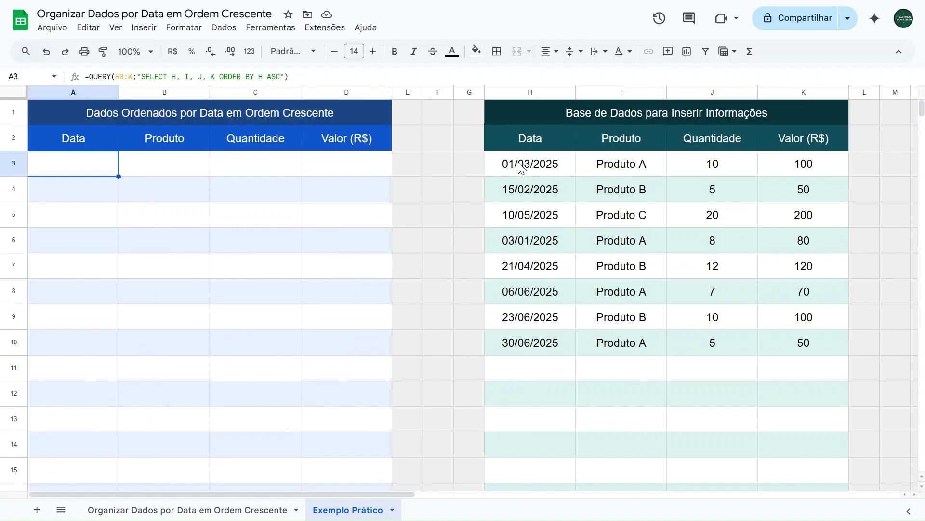
pyautogui.moveTo(522, 167); pyautogui.dragTo(524, 340)
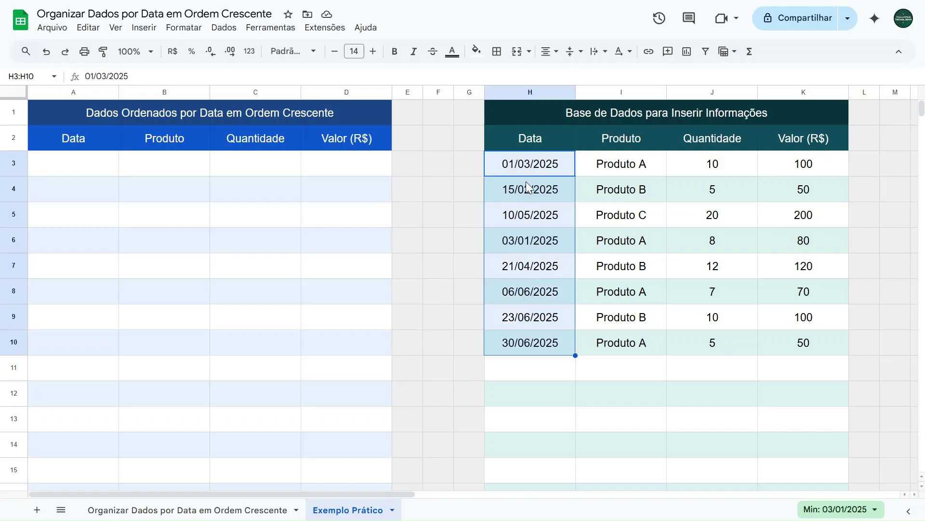
pyautogui.click(52, 164)
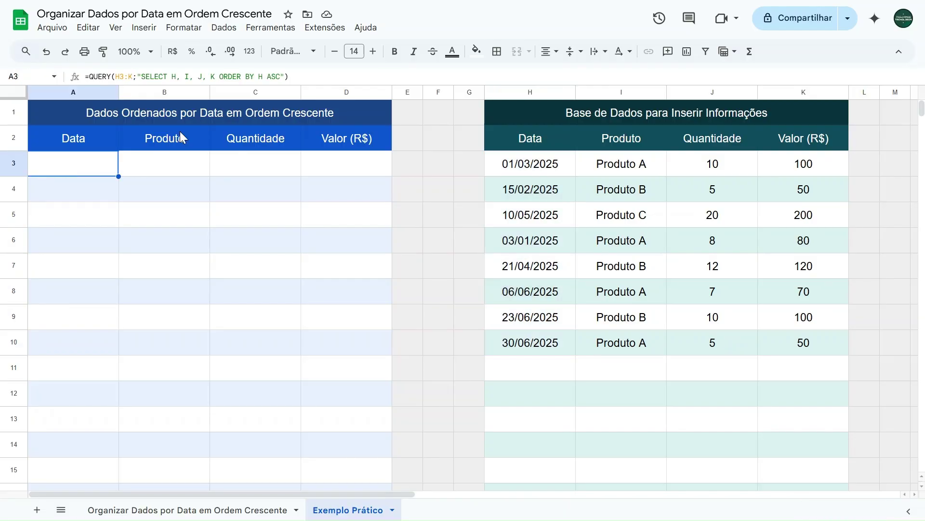
# - Insert WHERE H IS NOT NULL before ORDER BY in the A3 query text to exclude blank rows
pyautogui.click(217, 75)
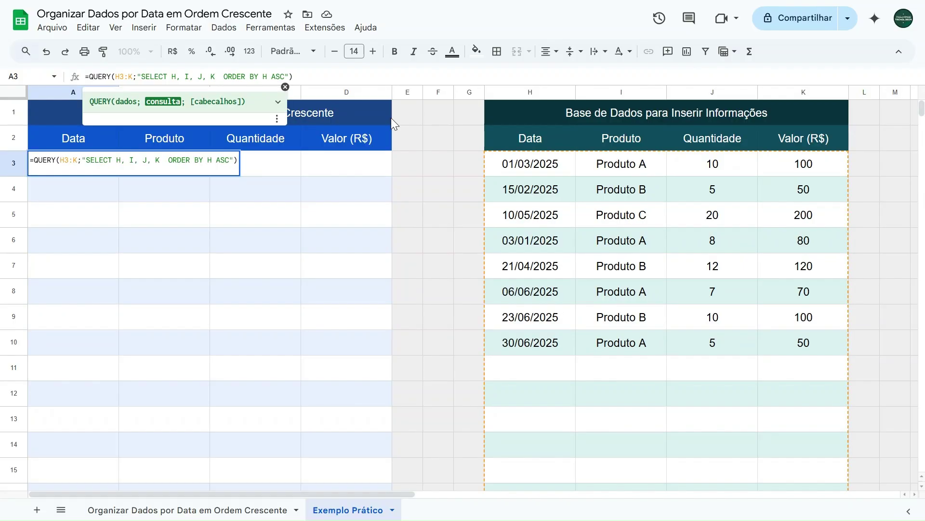
pyautogui.write('WHERE')
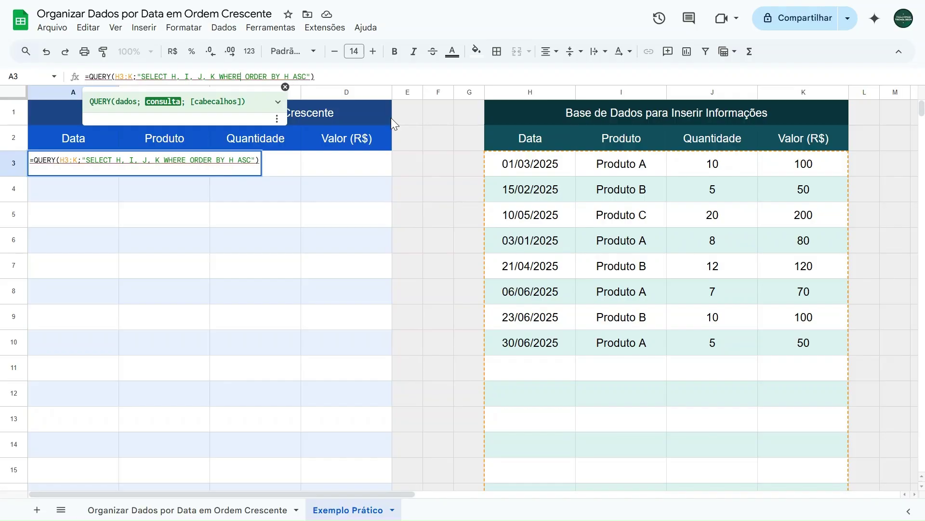
pyautogui.write(' H')
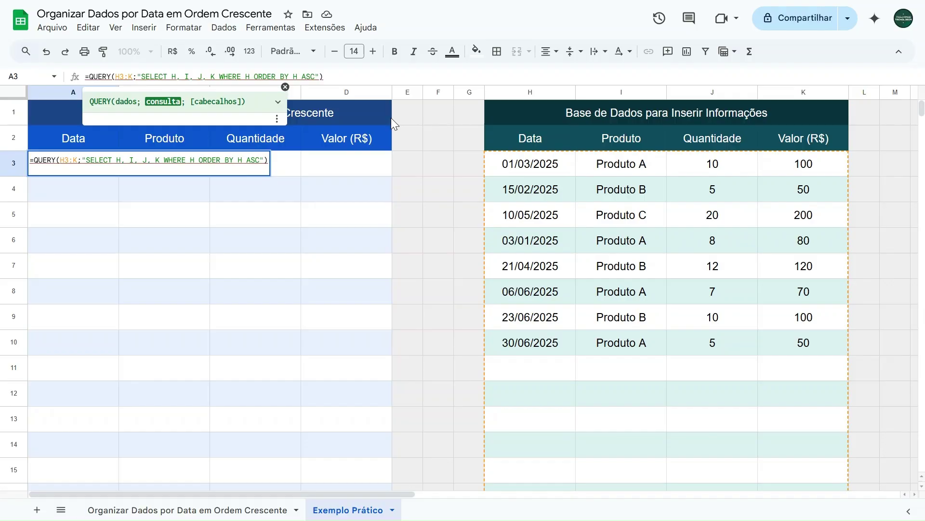
pyautogui.write(' IS NOT NULL')
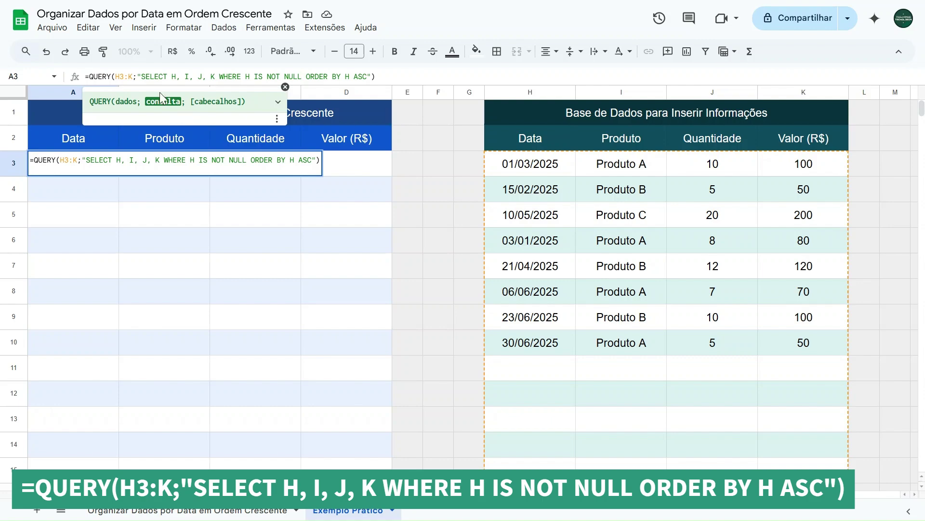
pyautogui.moveTo(141, 77); pyautogui.dragTo(303, 76)
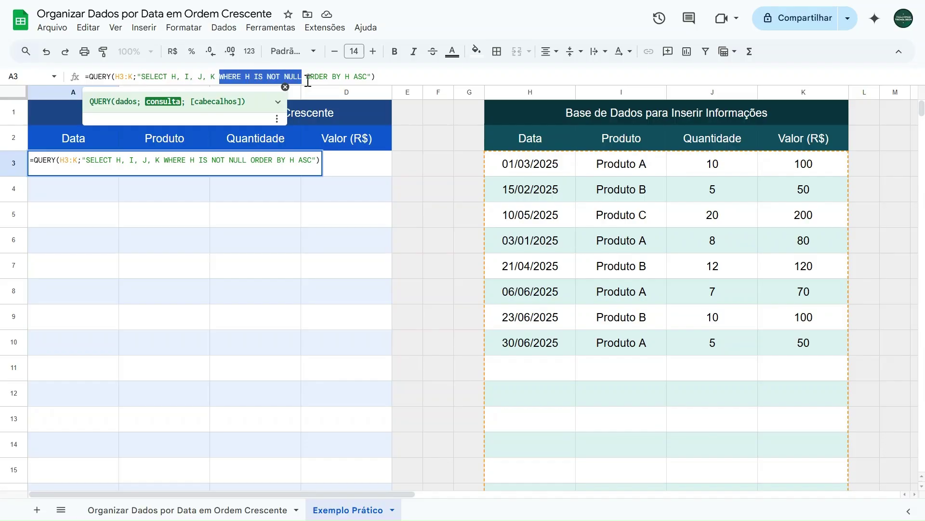
pyautogui.click(308, 77)
pyautogui.moveTo(309, 77); pyautogui.dragTo(368, 76)
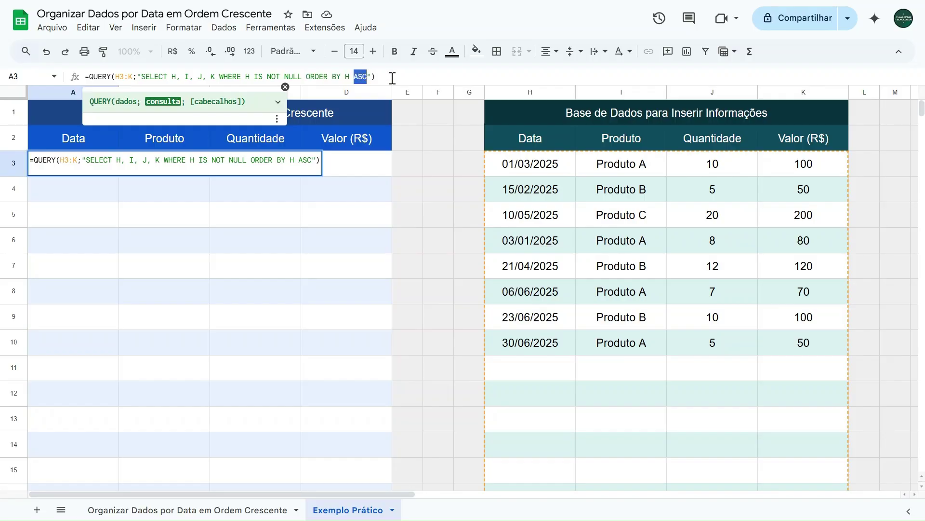
pyautogui.click(391, 78)
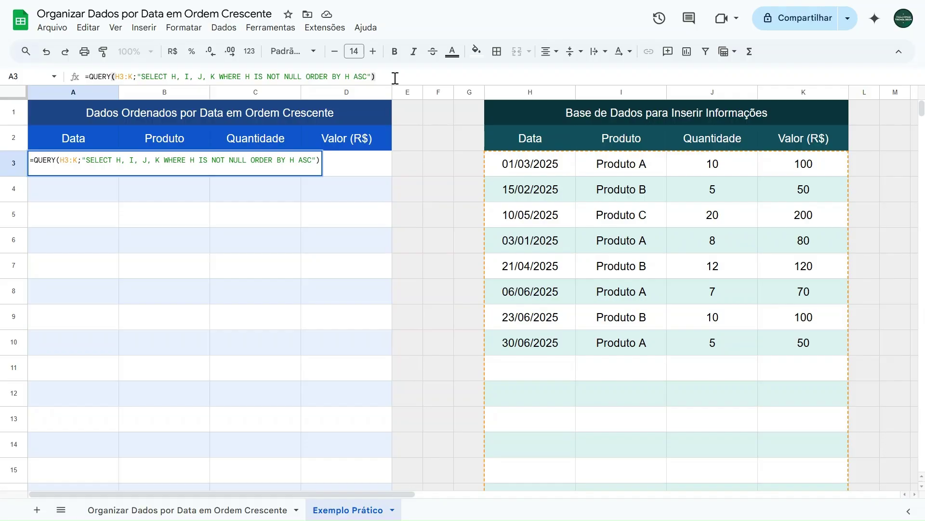
pyautogui.press('Return')
# - Check the order of the dates in A3:A10 of the sorted table
pyautogui.click(84, 174)
pyautogui.click(85, 189)
pyautogui.click(85, 214)
pyautogui.click(84, 240)
pyautogui.click(84, 266)
pyautogui.click(85, 292)
pyautogui.click(80, 316)
pyautogui.click(77, 343)
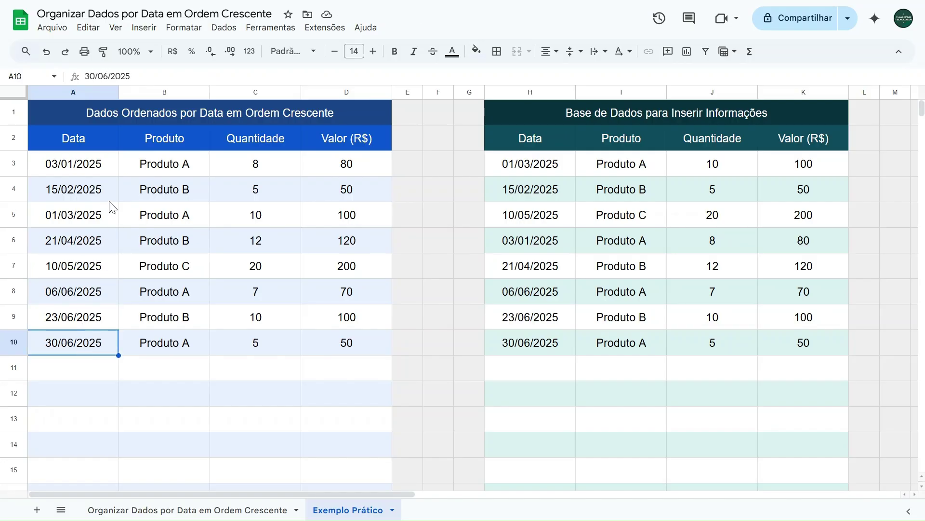
# - Change the sort direction in the A3 QUERY formula to DESC for descending date order
pyautogui.click(100, 167)
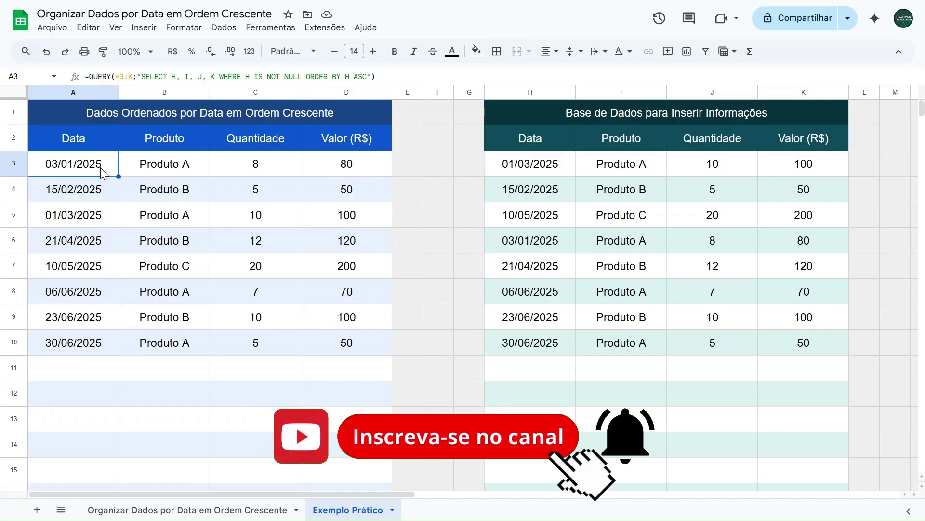
pyautogui.click(367, 73)
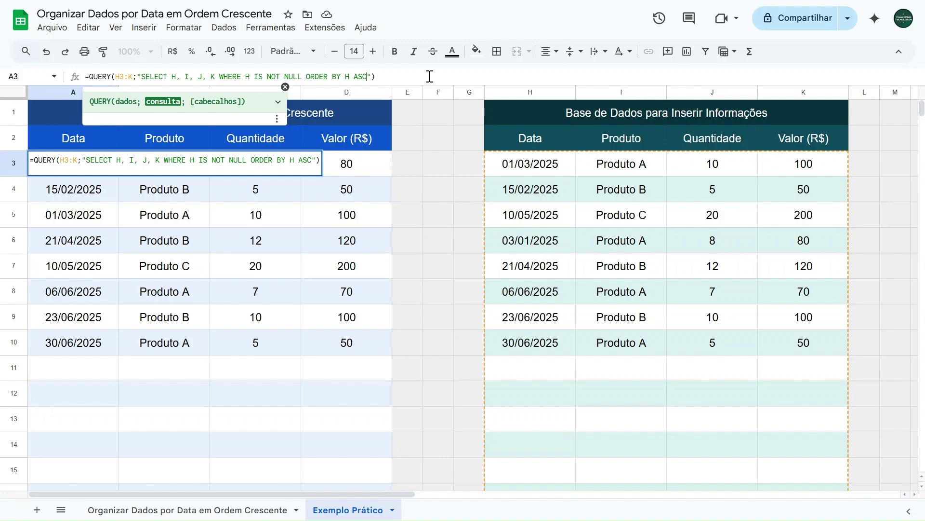
pyautogui.press('BackSpace')
pyautogui.press('BackSpace')
pyautogui.press('BackSpace')
pyautogui.write('DESC')
pyautogui.hotkey('shift', 'Left')
pyautogui.hotkey('shift', 'Left')
pyautogui.hotkey('shift', 'Left')
pyautogui.hotkey('shift', 'Left')
pyautogui.press('End')
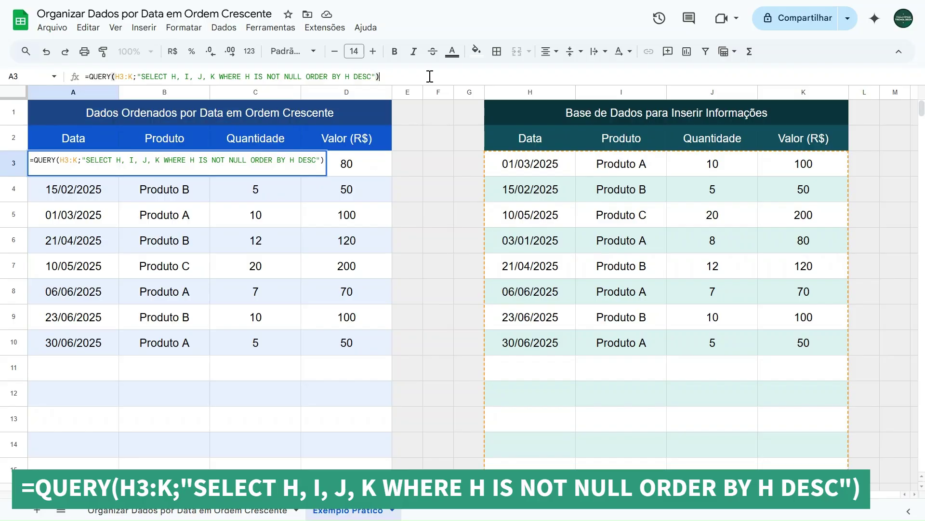
pyautogui.press('Return')
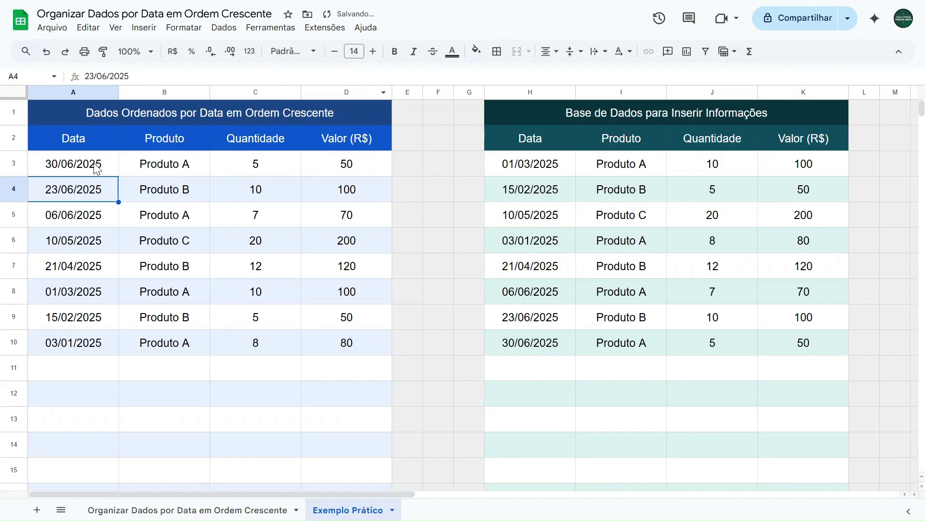
# - Go through the dates in A3:A10 to check the descending order
pyautogui.click(69, 169)
pyautogui.click(72, 190)
pyautogui.click(77, 221)
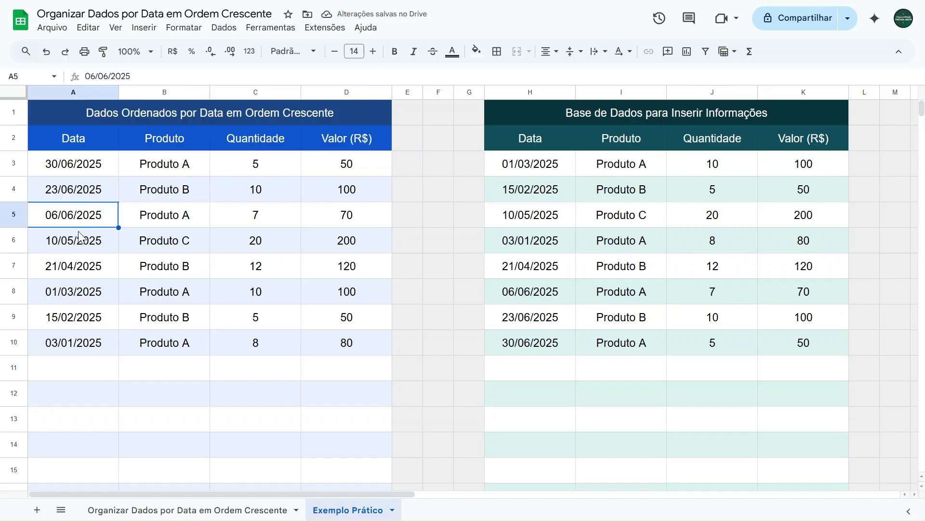
pyautogui.click(79, 240)
pyautogui.click(80, 268)
pyautogui.click(78, 290)
pyautogui.click(80, 319)
pyautogui.click(80, 341)
# - Set the sort direction in the A3 QUERY formula back to ASC
pyautogui.click(95, 170)
pyautogui.click(370, 76)
pyautogui.hotkey('shift', 'Left')
pyautogui.hotkey('shift', 'Left')
pyautogui.hotkey('shift', 'Left')
pyautogui.write('ASC')
pyautogui.press('Return')
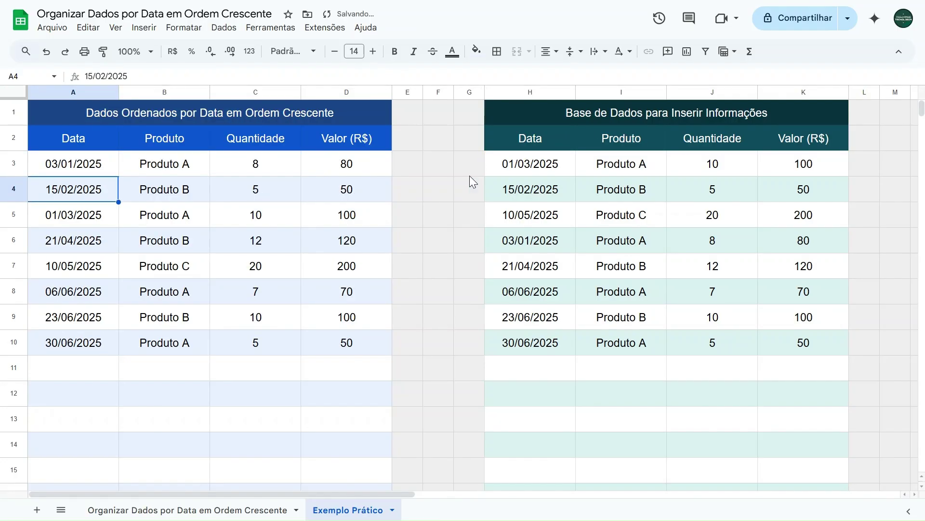
# - Compare the first record of the sorted table with the matching record in row 6 of the base table
pyautogui.click(77, 170)
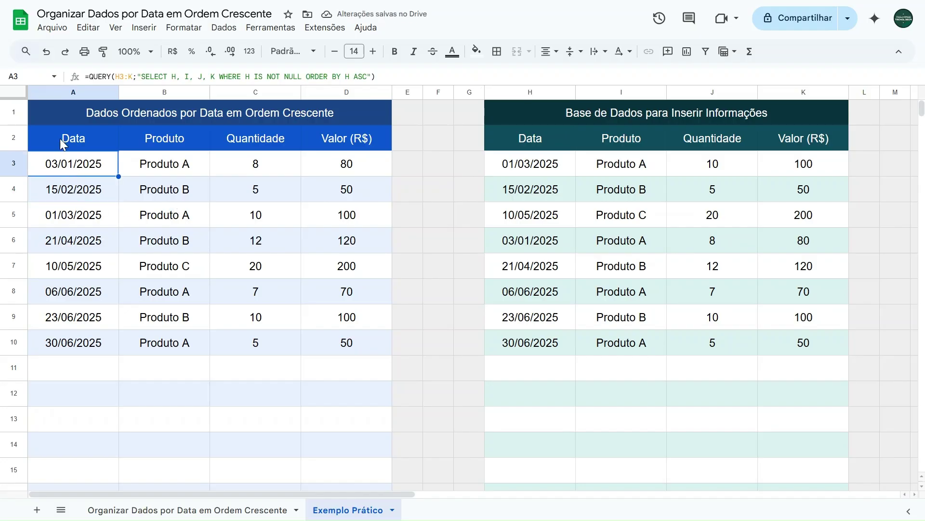
pyautogui.press('Right')
pyautogui.press('Right')
pyautogui.press('Right')
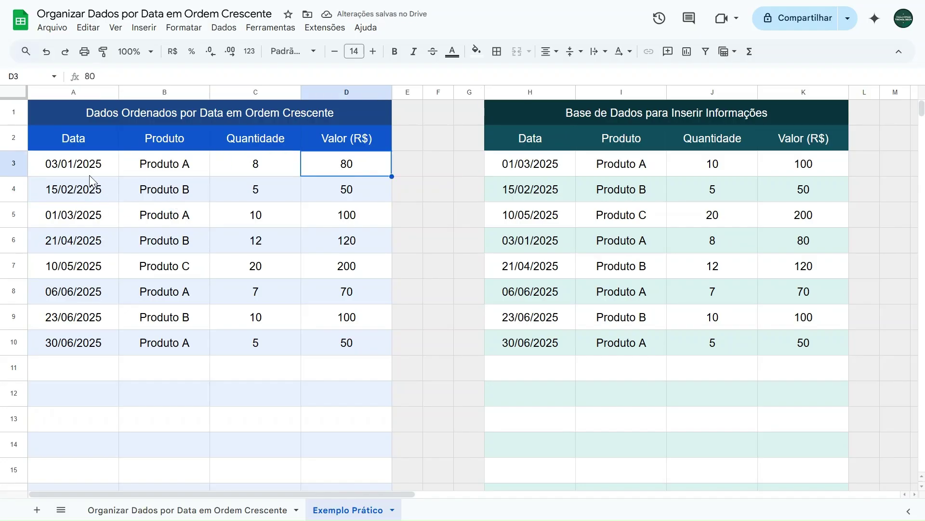
pyautogui.click(86, 172)
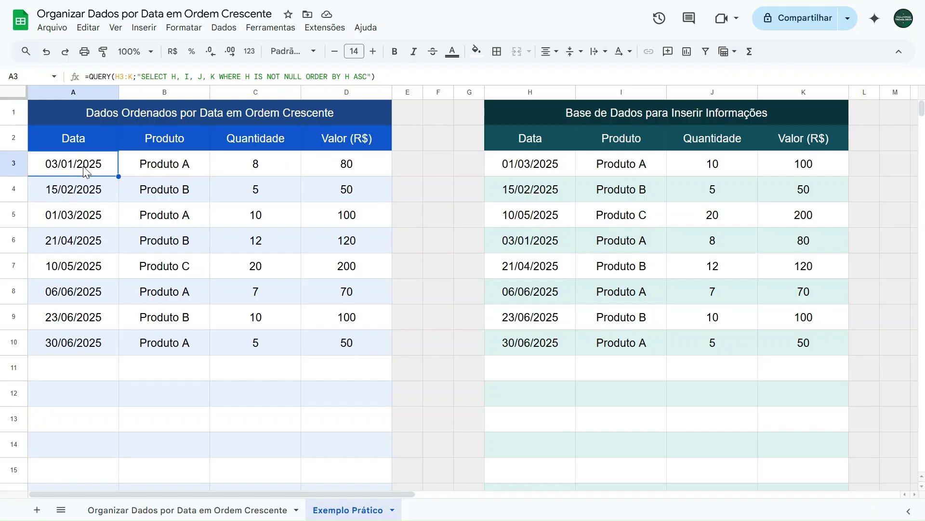
pyautogui.click(191, 171)
pyautogui.click(243, 173)
pyautogui.click(326, 170)
pyautogui.click(617, 250)
pyautogui.click(714, 247)
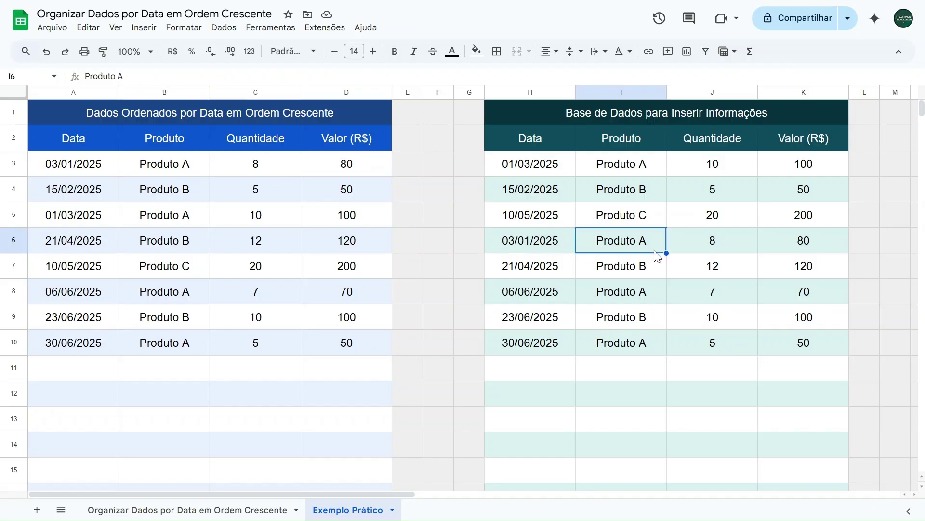
pyautogui.click(782, 245)
# - Change the date in H6 of the base table to 03/05/2025 and check the sorted table's date column
pyautogui.click(543, 248)
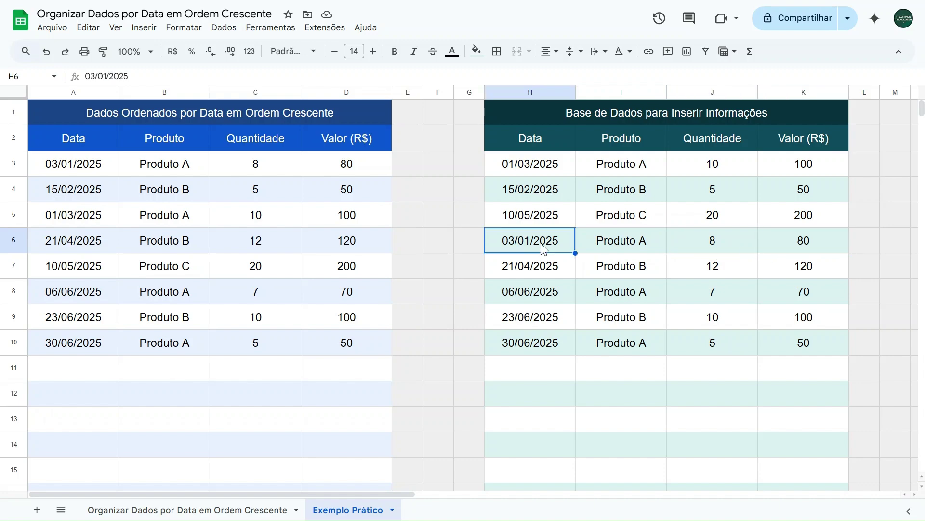
pyautogui.doubleClick(543, 248)
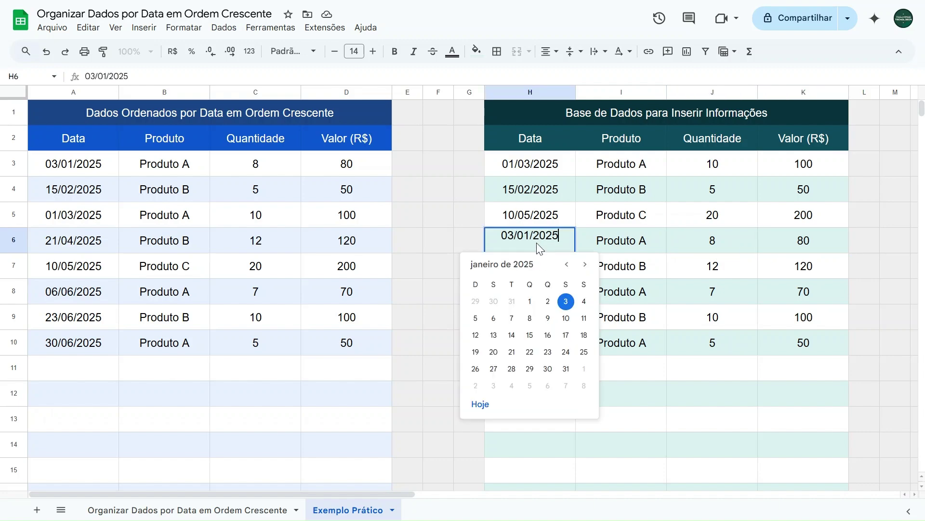
pyautogui.click(586, 265)
pyautogui.click(586, 265)
pyautogui.click(586, 266)
pyautogui.click(586, 265)
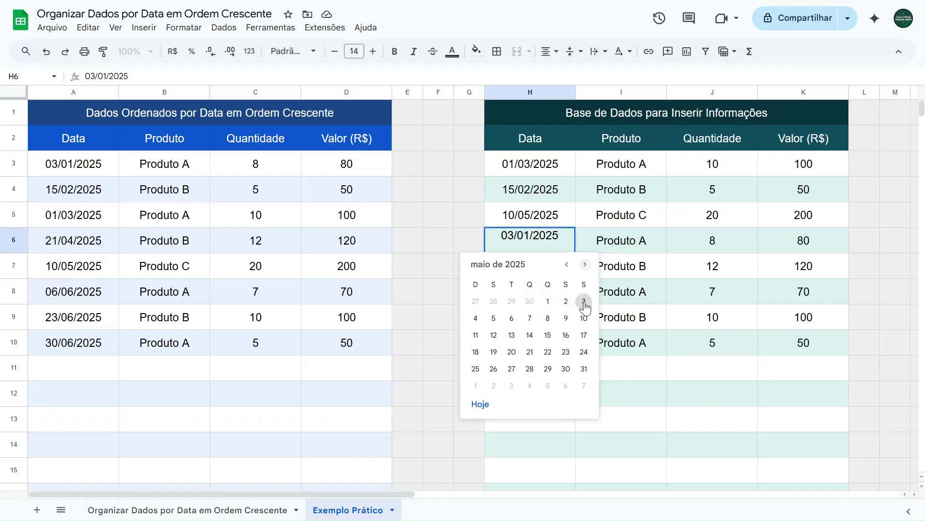
pyautogui.click(584, 302)
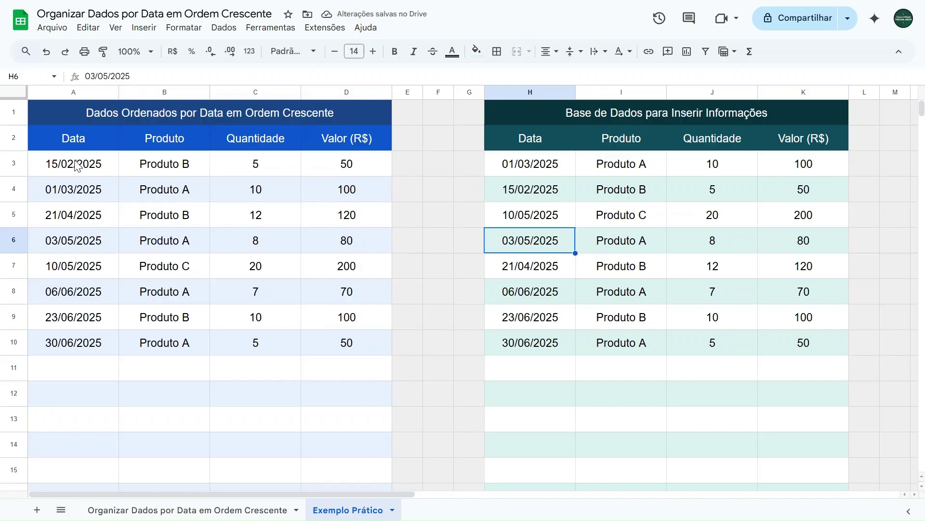
pyautogui.click(54, 168)
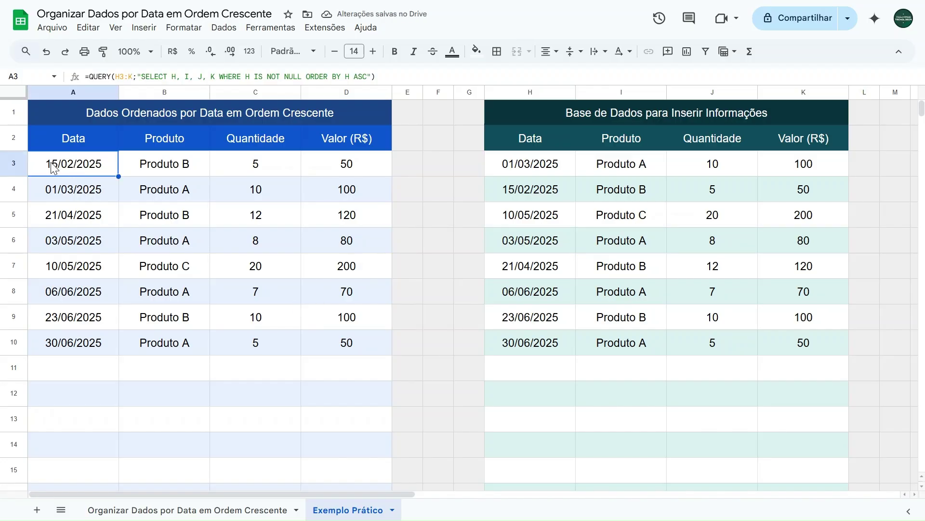
pyautogui.click(79, 340)
pyautogui.click(60, 174)
pyautogui.click(91, 343)
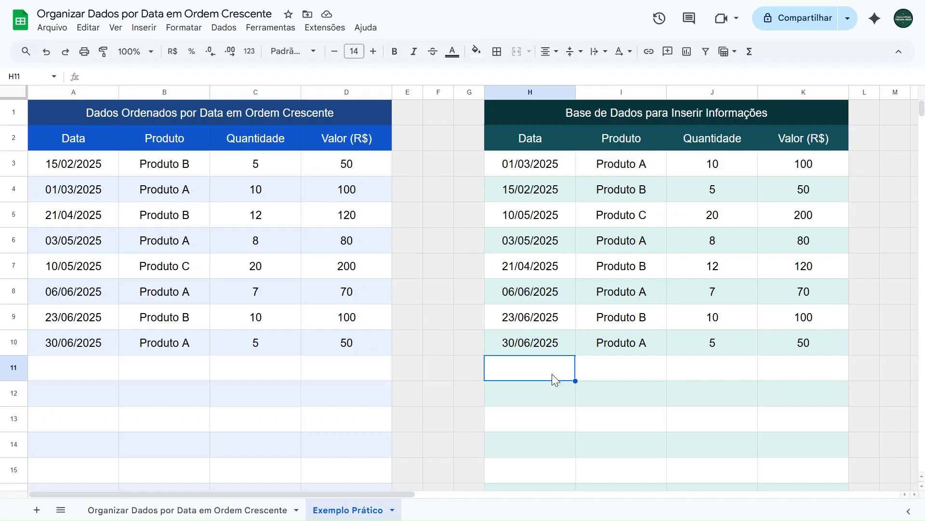
# - Open the sheet "Organizar Dados por Data em Ordem Crescente" and look through its sorted and base tables
pyautogui.click(174, 507)
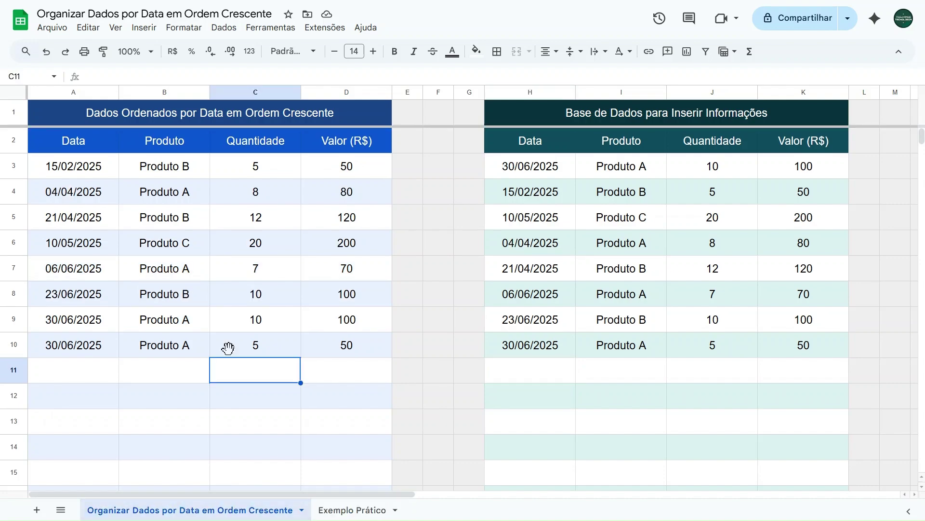
pyautogui.scroll(-5, 689, 342)
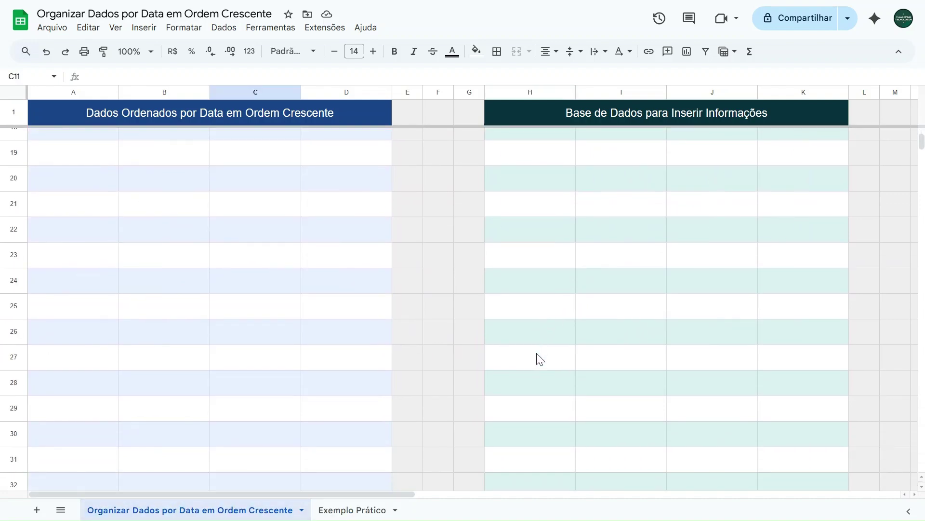
pyautogui.scroll(5, 540, 359)
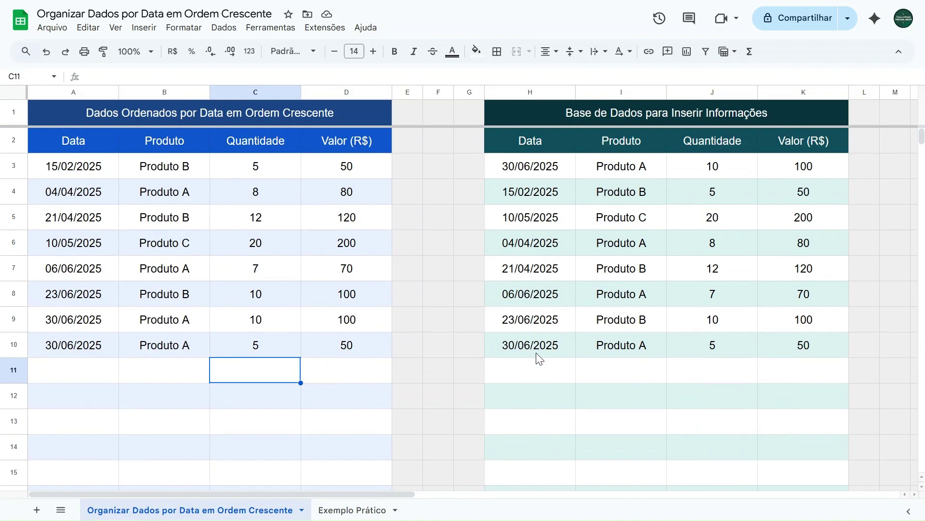
# - Examine how the frozen title row behaves while browsing the lower rows of both tables
pyautogui.scroll(-3, 540, 358)
pyautogui.scroll(3, 540, 357)
pyautogui.scroll(-5, 529, 240)
pyautogui.scroll(5, 535, 265)
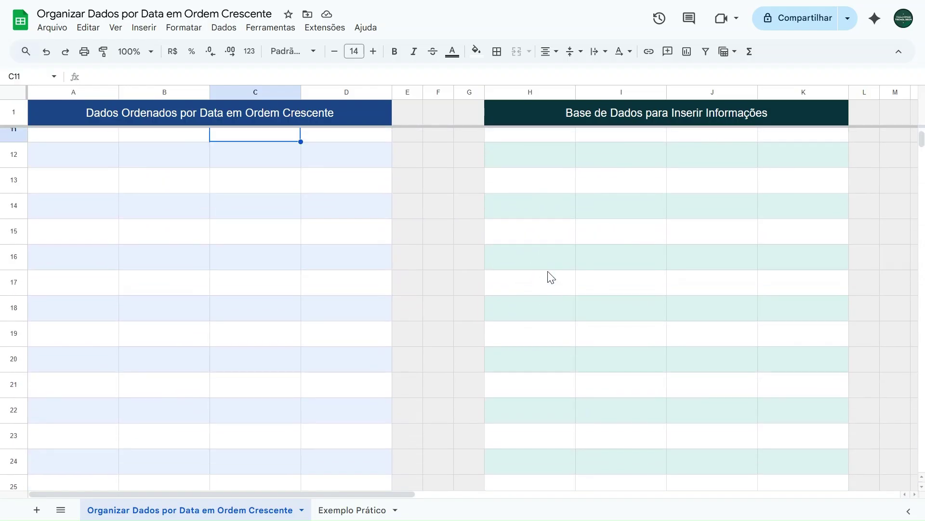
pyautogui.scroll(-8, 537, 290)
pyautogui.scroll(3, 539, 306)
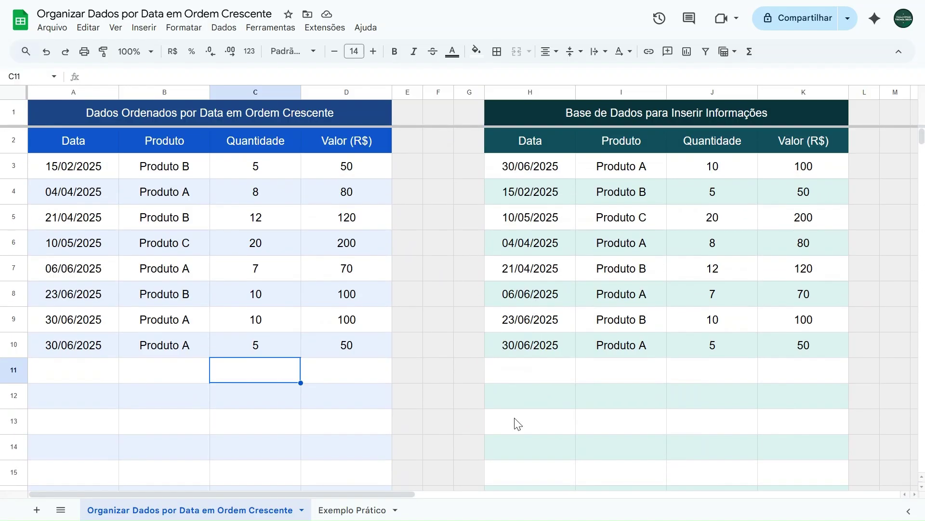
# - Return to the sheet "Exemplo Prático" and select cell H11 below the base table's last date
pyautogui.click(337, 510)
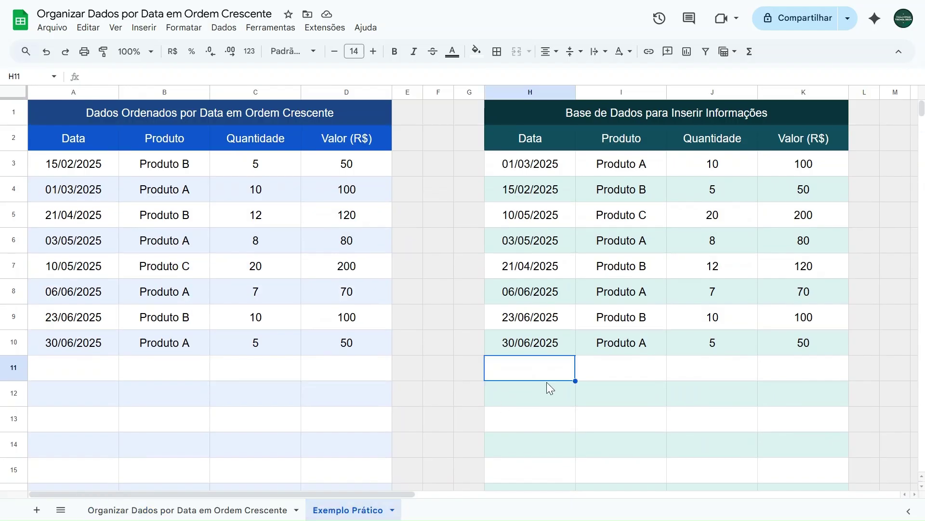
pyautogui.click(610, 368)
pyautogui.click(547, 368)
# - Freeze only the first row of the "Exemplo Prático" sheet and check it against the lower rows
pyautogui.click(115, 27)
pyautogui.moveTo(139, 69)
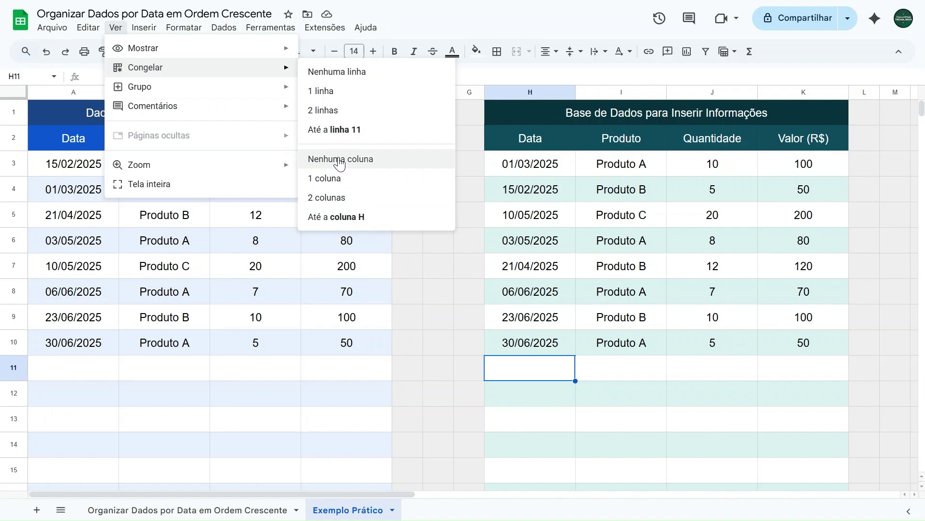
pyautogui.click(336, 97)
pyautogui.scroll(-3, 541, 231)
pyautogui.scroll(-3, 540, 239)
pyautogui.scroll(10, 545, 250)
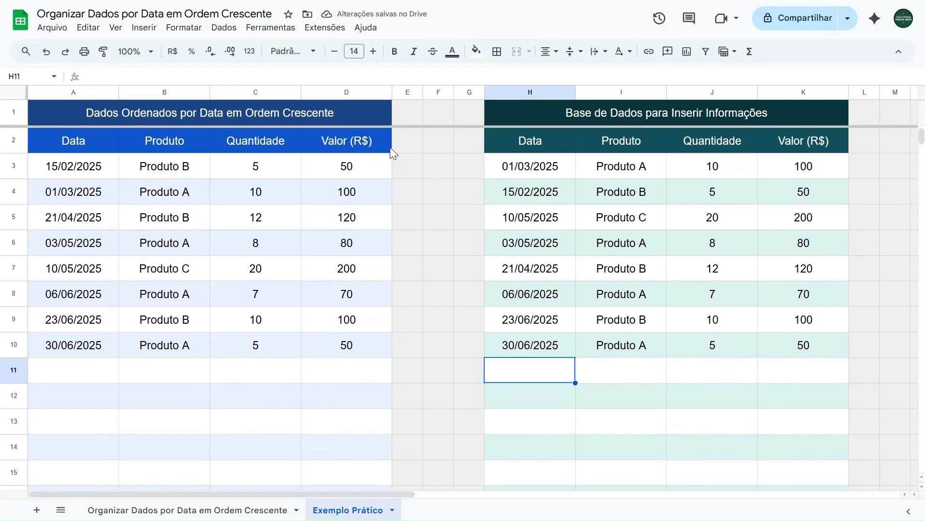
pyautogui.scroll(-5, 580, 233)
pyautogui.scroll(5, 565, 243)
# - Freeze the first two rows so the titles and column headers are both fixed, and check them against the lower rows
pyautogui.click(121, 29)
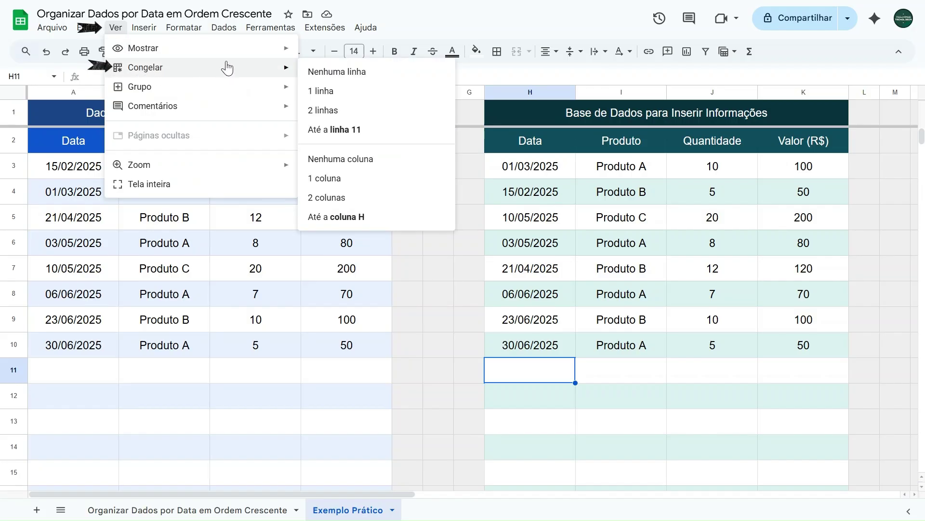
pyautogui.click(342, 112)
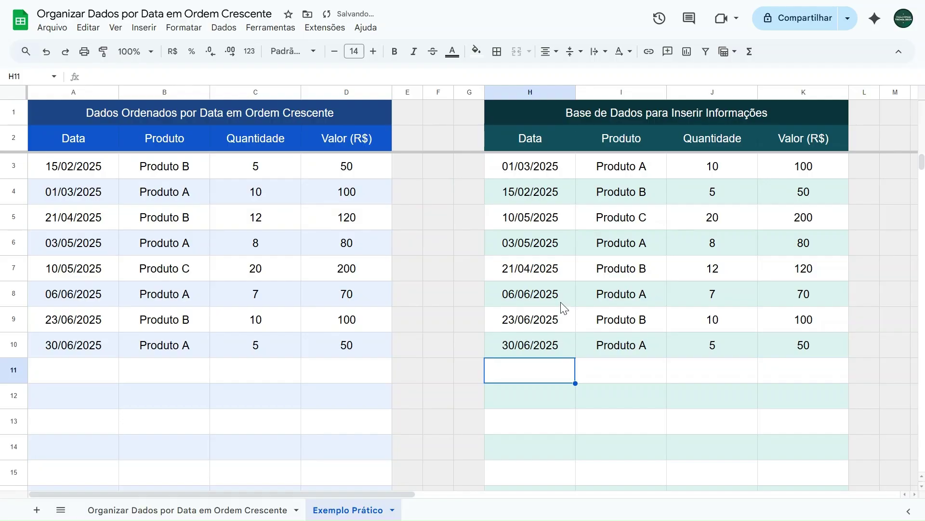
pyautogui.scroll(-7, 519, 269)
pyautogui.scroll(7, 519, 269)
pyautogui.scroll(-5, 560, 241)
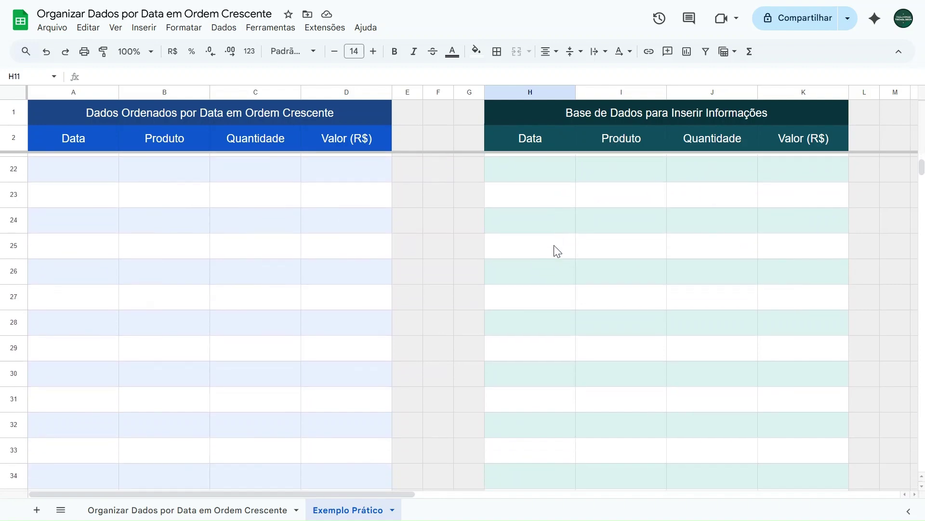
pyautogui.scroll(5, 560, 246)
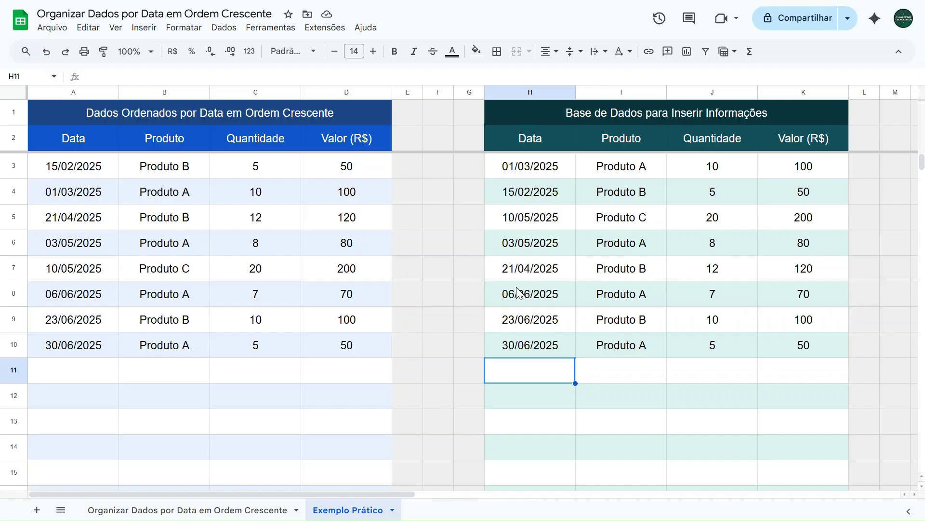
# - Display the QUERY formula in cell A3 of the sorted table
pyautogui.click(73, 344)
pyautogui.click(76, 166)
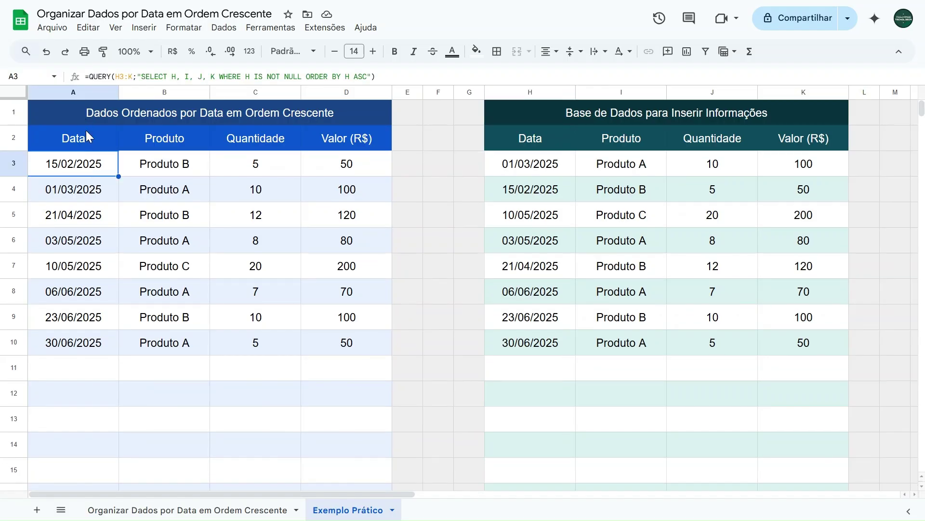